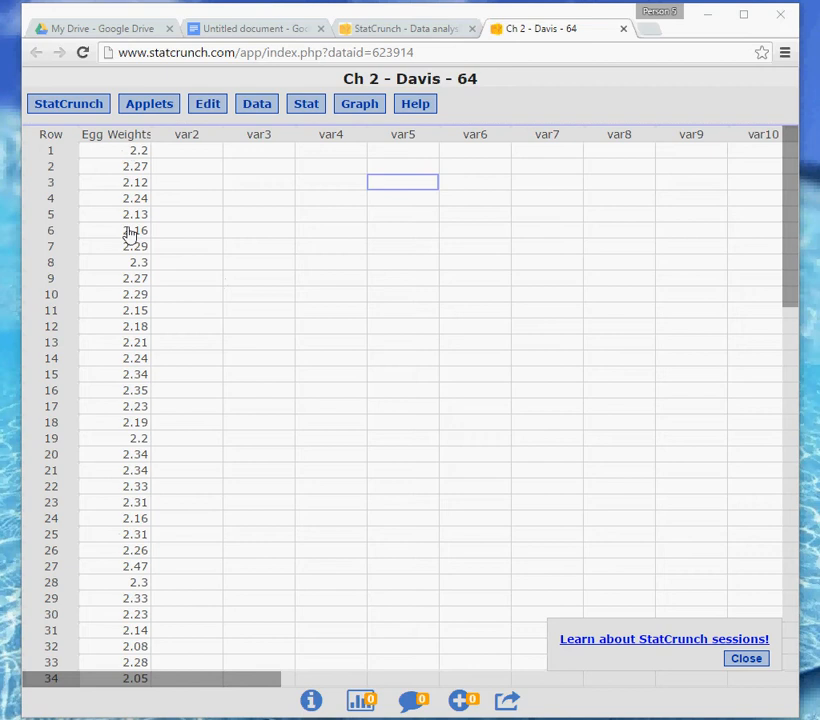
Start a new histogram using the Egg Weights column
{"action": "left_click", "coordinate": [361, 108]}
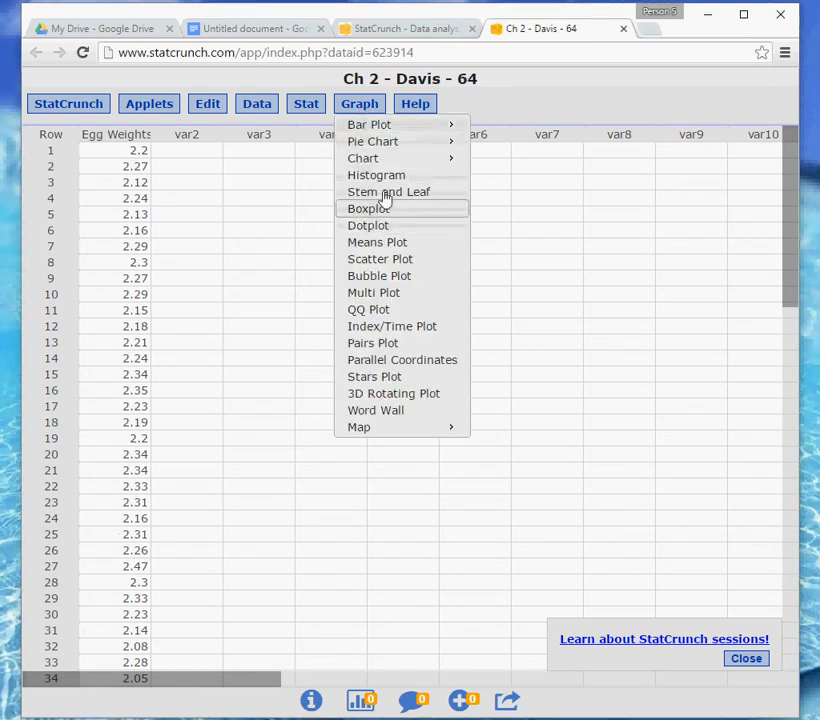
{"action": "left_click", "coordinate": [379, 177]}
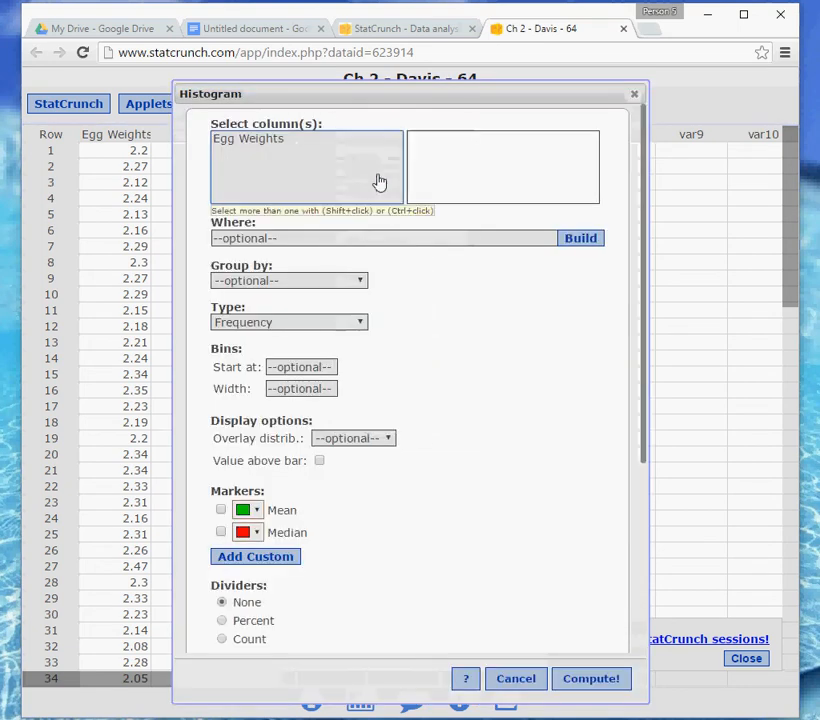
{"action": "left_click", "coordinate": [251, 145]}
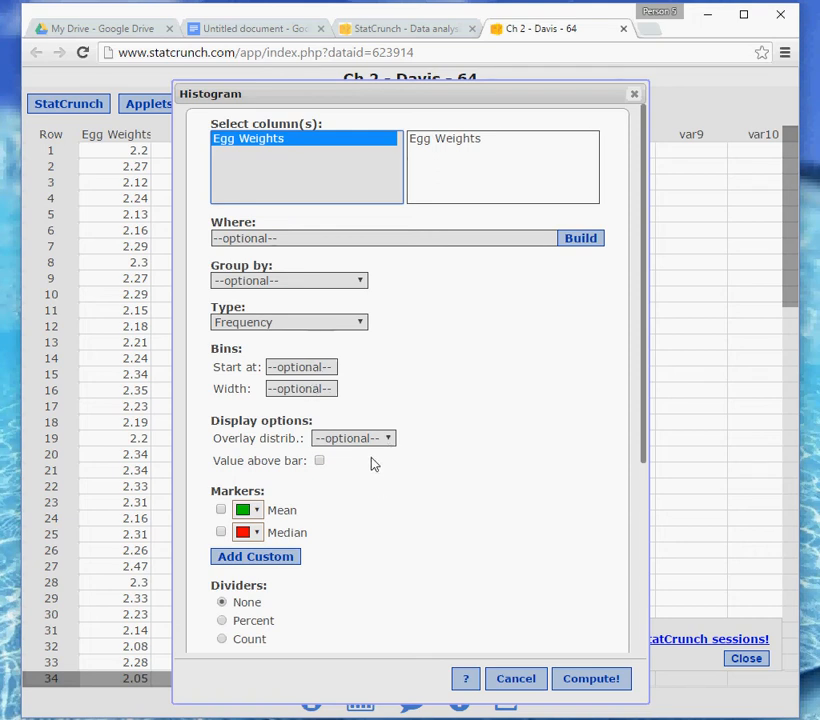
Title the graph "Histogram of Egg Weights by Your Name", compute it, and move the resulting graph window toward the middle of the data table
{"action": "scroll", "coordinate": [372, 463], "scroll_direction": "down", "scroll_amount": 3}
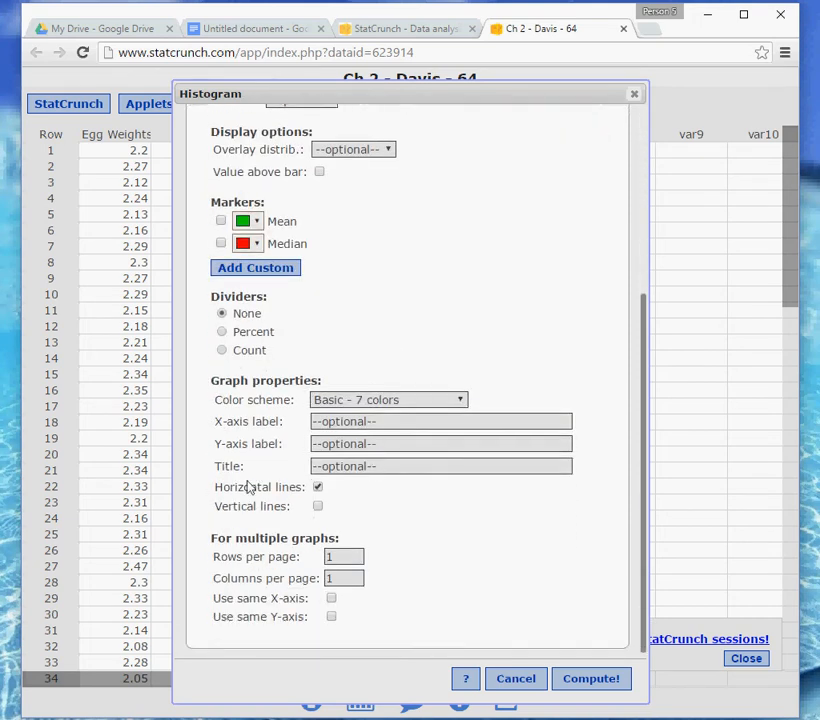
{"action": "left_click", "coordinate": [378, 470]}
{"action": "type", "text": "H"}
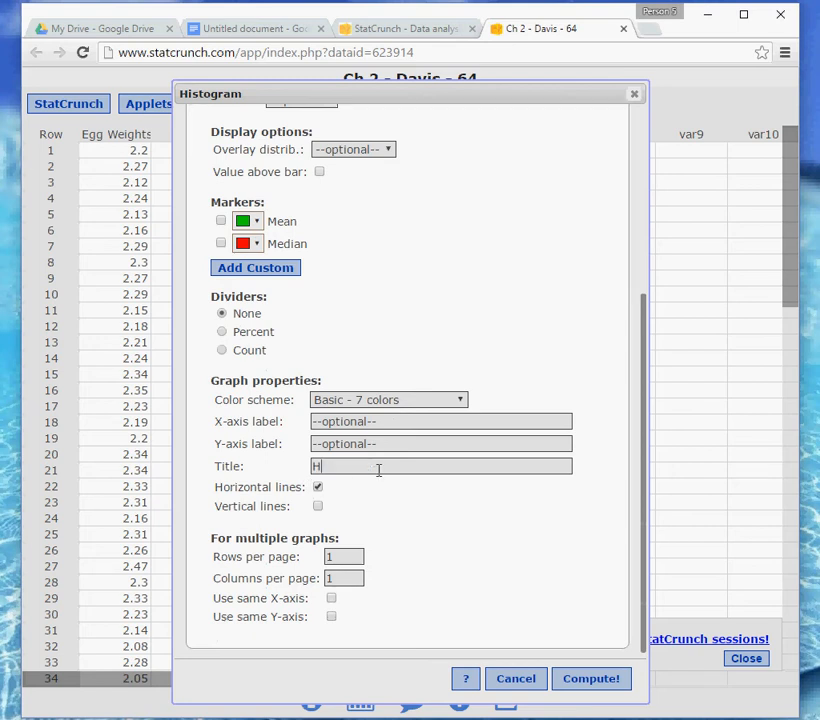
{"action": "type", "text": "istogram of Egg Weights"}
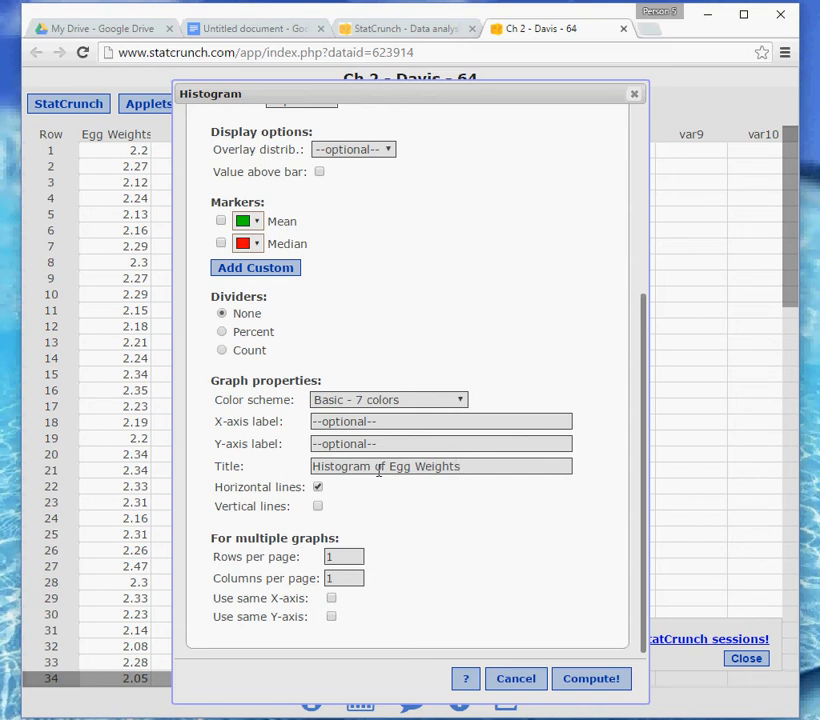
{"action": "type", "text": " by Your a"}
{"action": "key", "text": "BackSpace"}
{"action": "type", "text": "Name"}
{"action": "scroll", "coordinate": [419, 249], "scroll_direction": "up", "scroll_amount": 5}
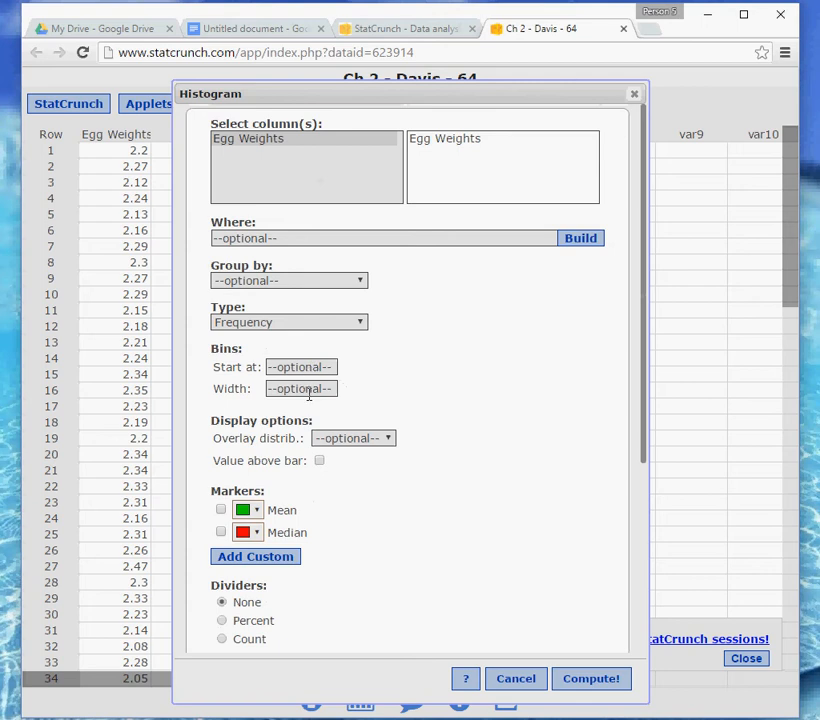
{"action": "left_click", "coordinate": [590, 688]}
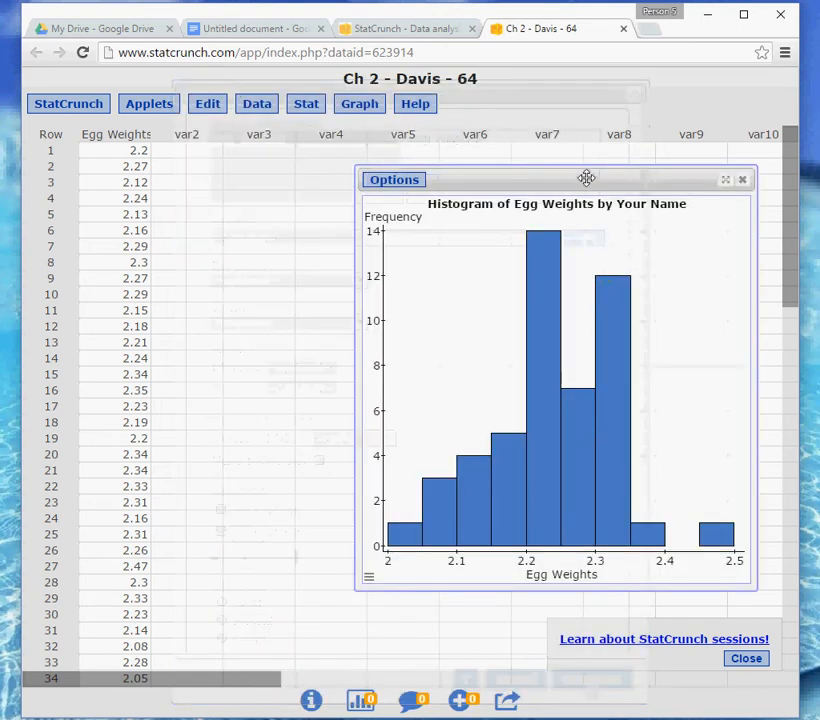
{"action": "left_click_drag", "start_coordinate": [586, 178], "coordinate": [440, 157]}
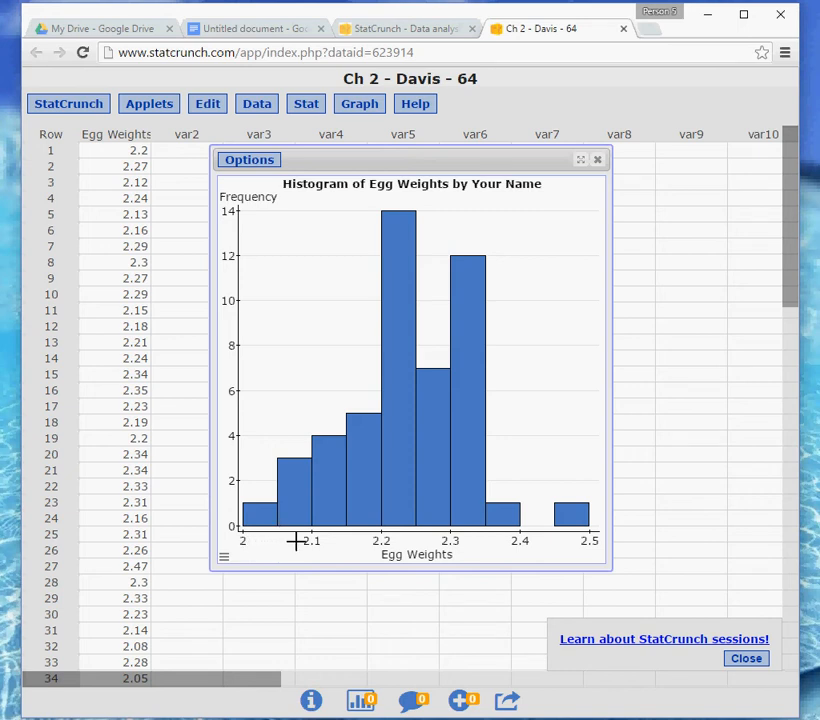
Edit the histogram so its bins start at 2 with a width of 0.05, then recompute and recentre the graph
{"action": "left_click", "coordinate": [258, 168]}
{"action": "left_click", "coordinate": [262, 181]}
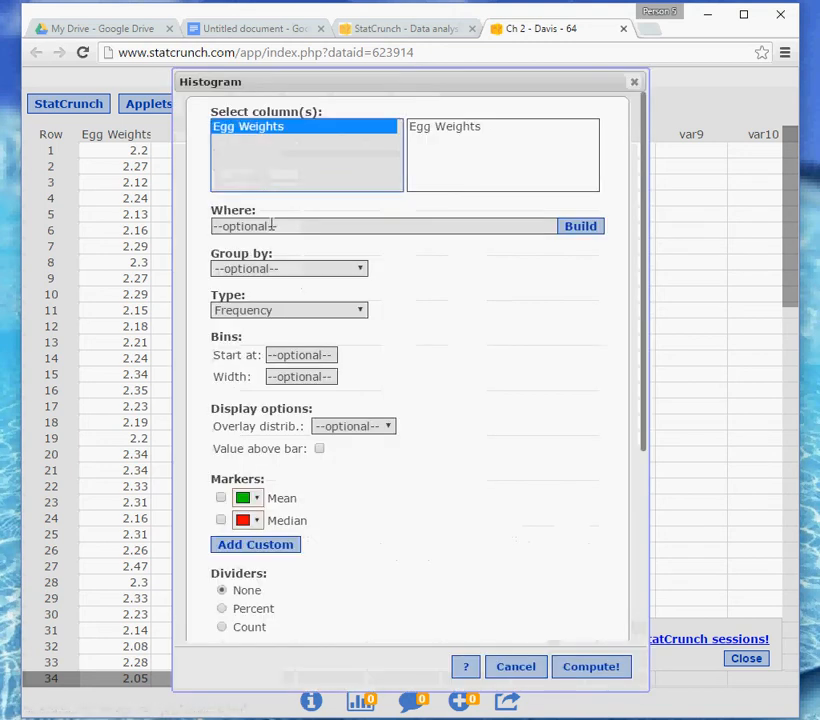
{"action": "left_click", "coordinate": [302, 358]}
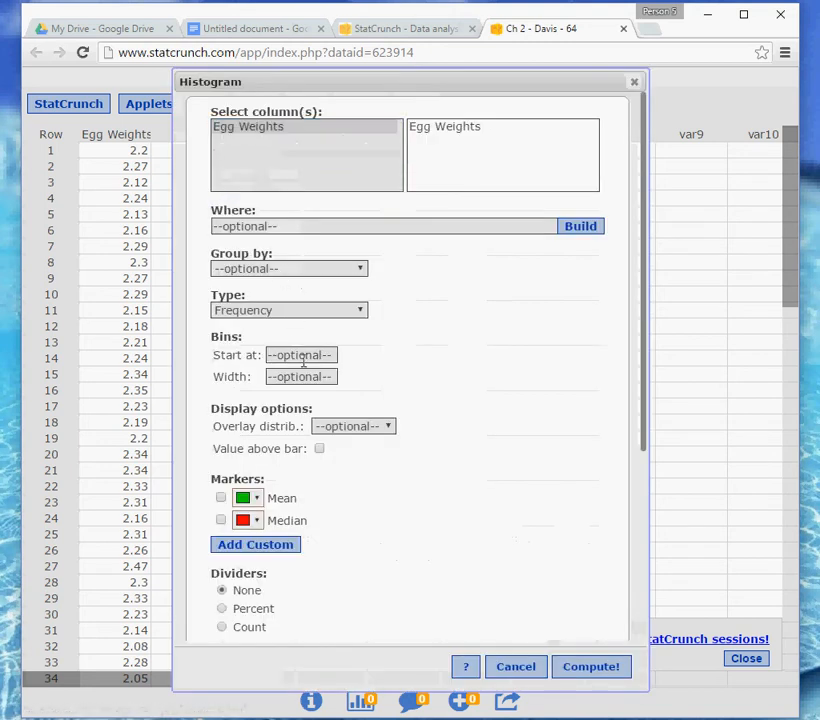
{"action": "type", "text": "2"}
{"action": "left_click", "coordinate": [304, 377]}
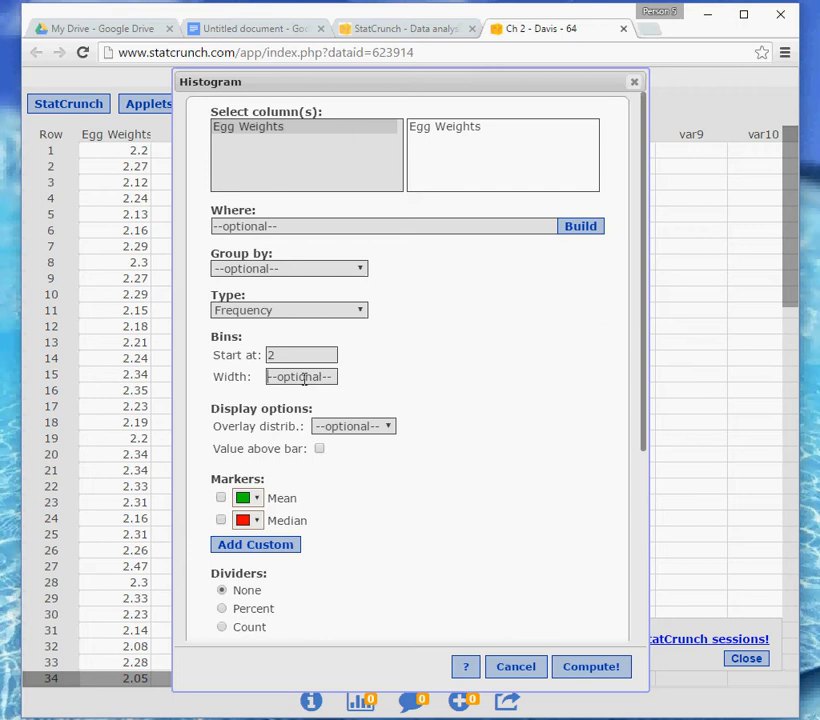
{"action": "type", "text": "0.05"}
{"action": "left_click", "coordinate": [594, 670]}
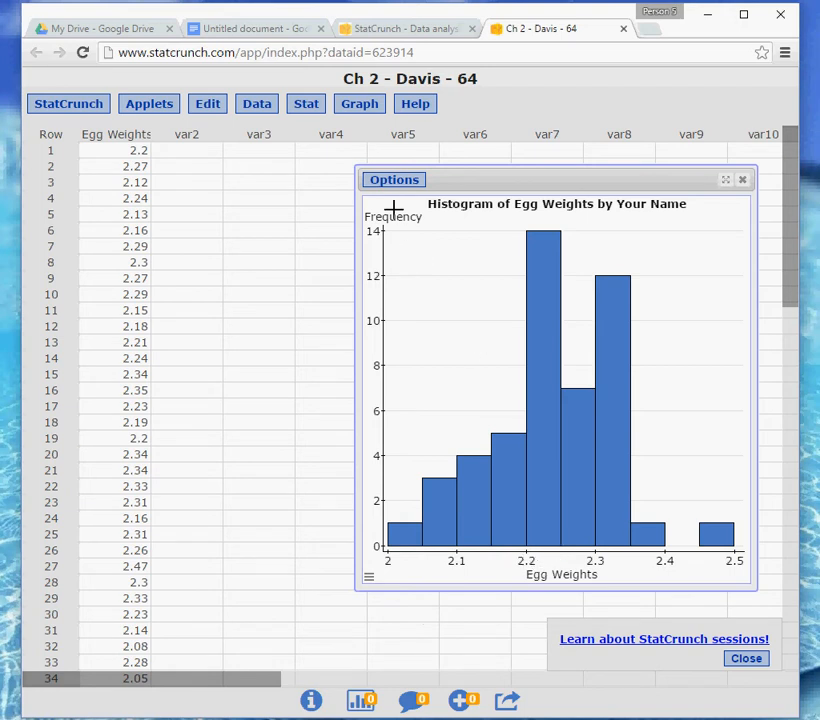
{"action": "left_click_drag", "start_coordinate": [473, 177], "coordinate": [373, 160]}
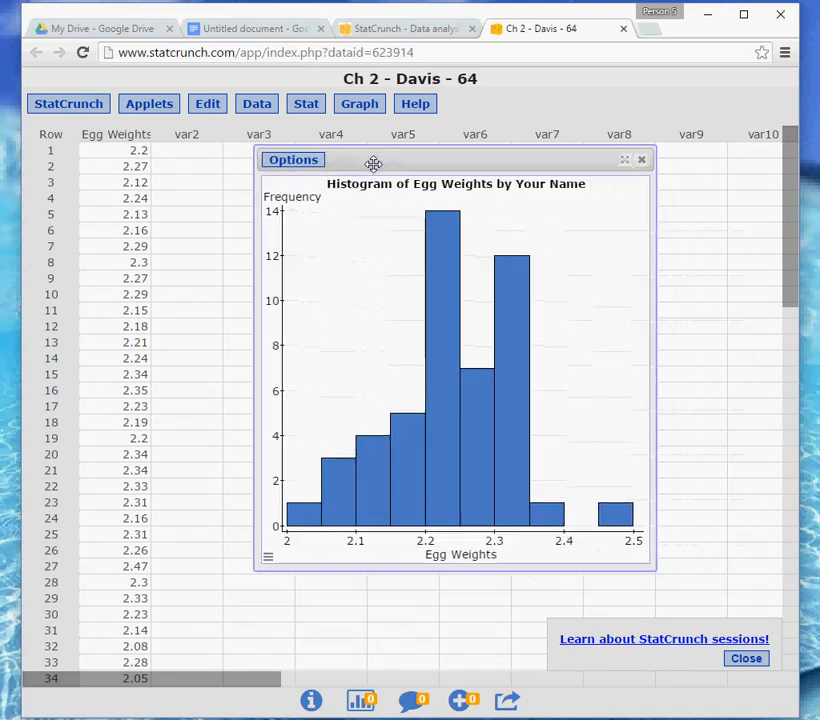
Change the histogram's bin width to 0.10, recompute it, and move the graph window back toward the middle
{"action": "left_click", "coordinate": [293, 163]}
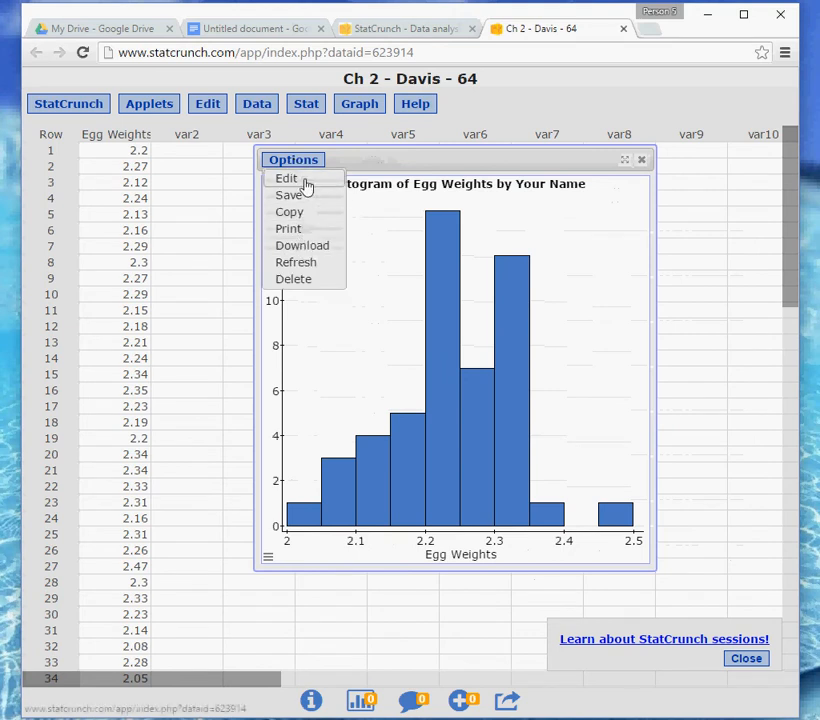
{"action": "left_click", "coordinate": [305, 181]}
{"action": "left_click_drag", "start_coordinate": [294, 377], "coordinate": [281, 380]}
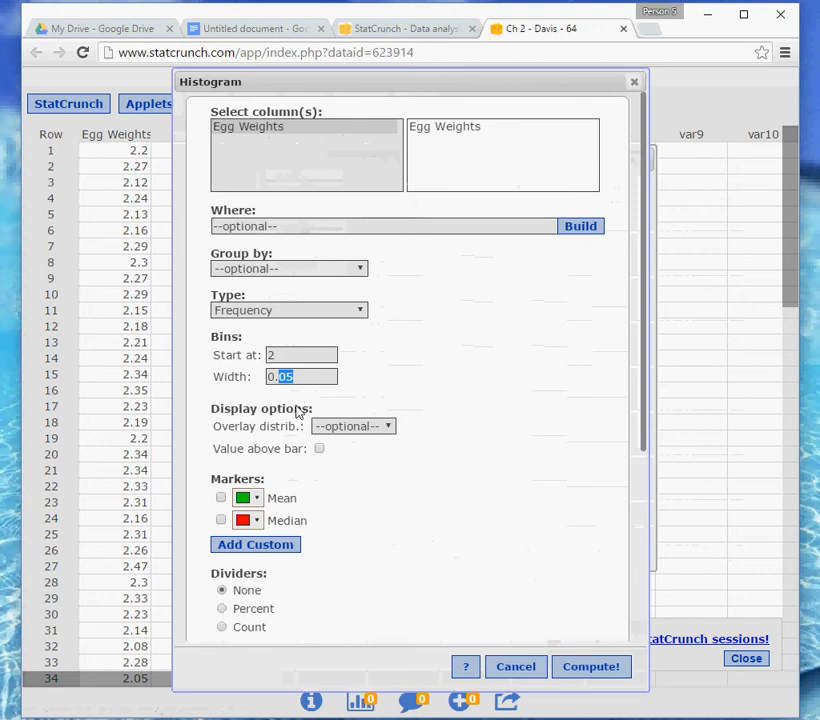
{"action": "type", "text": "10"}
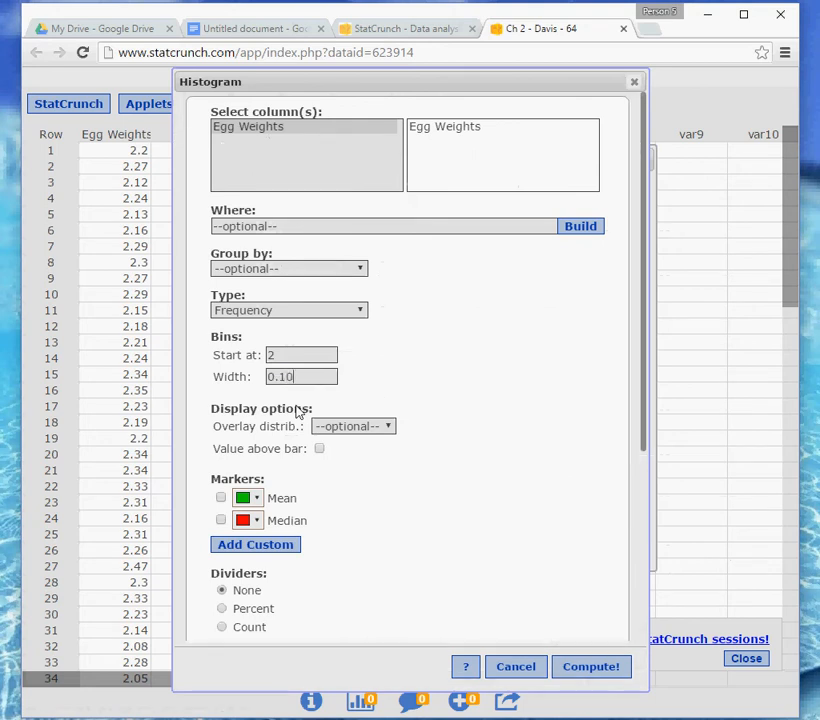
{"action": "left_click", "coordinate": [578, 672]}
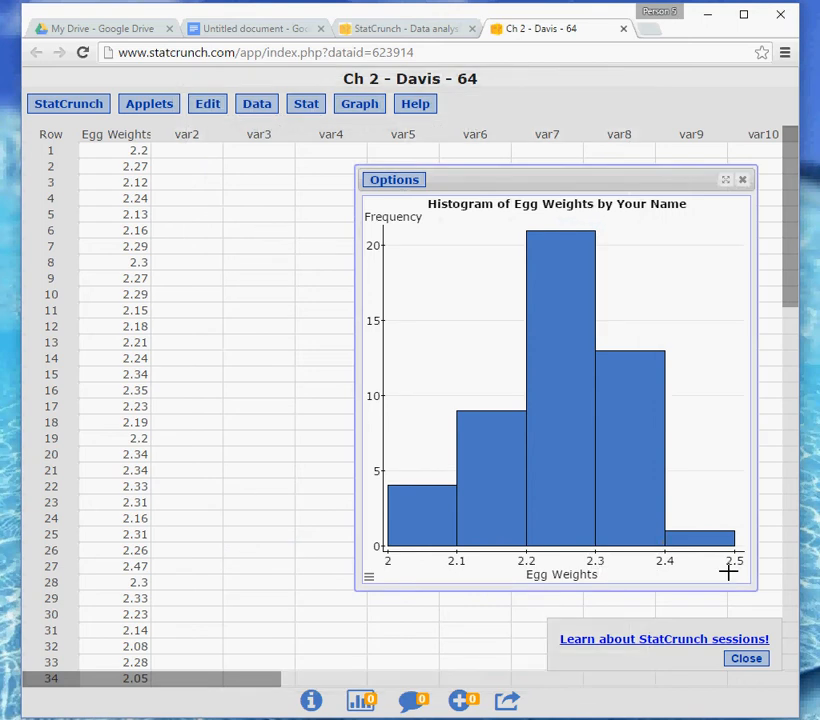
{"action": "left_click_drag", "start_coordinate": [538, 181], "coordinate": [412, 175]}
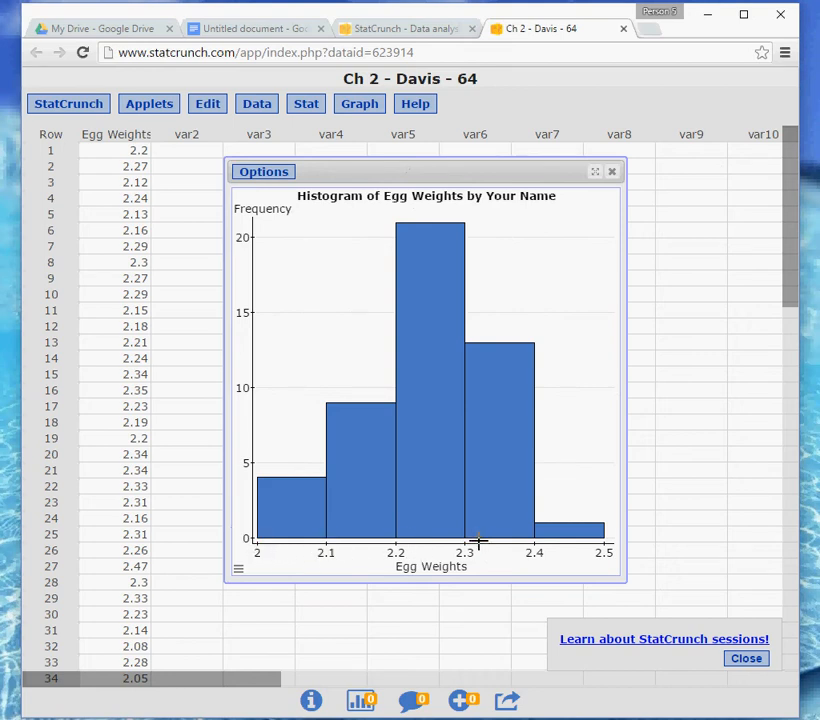
Set the histogram's bin width back to 0.05, recompute it, and recentre the graph window
{"action": "left_click", "coordinate": [279, 183]}
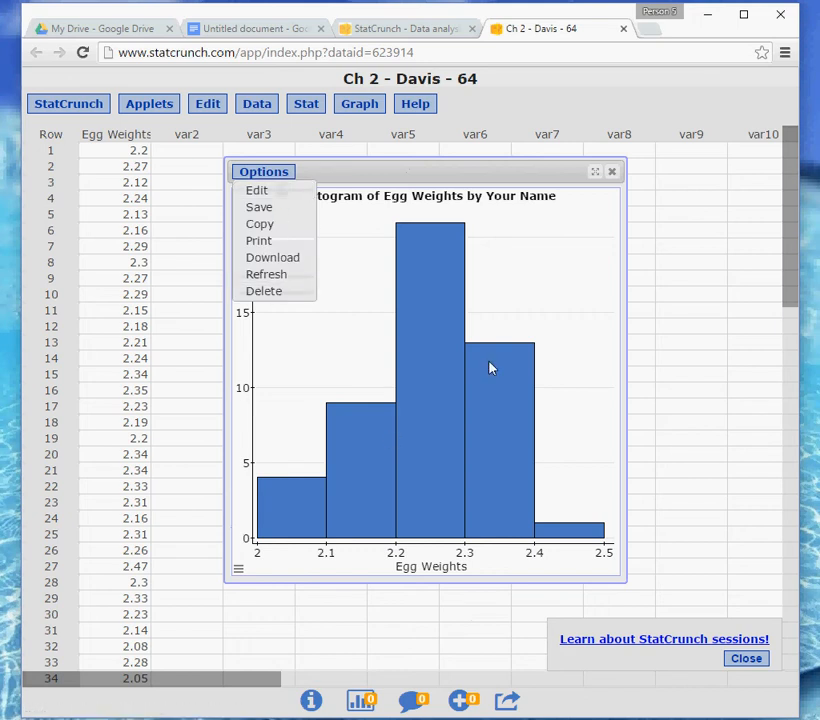
{"action": "left_click", "coordinate": [257, 189]}
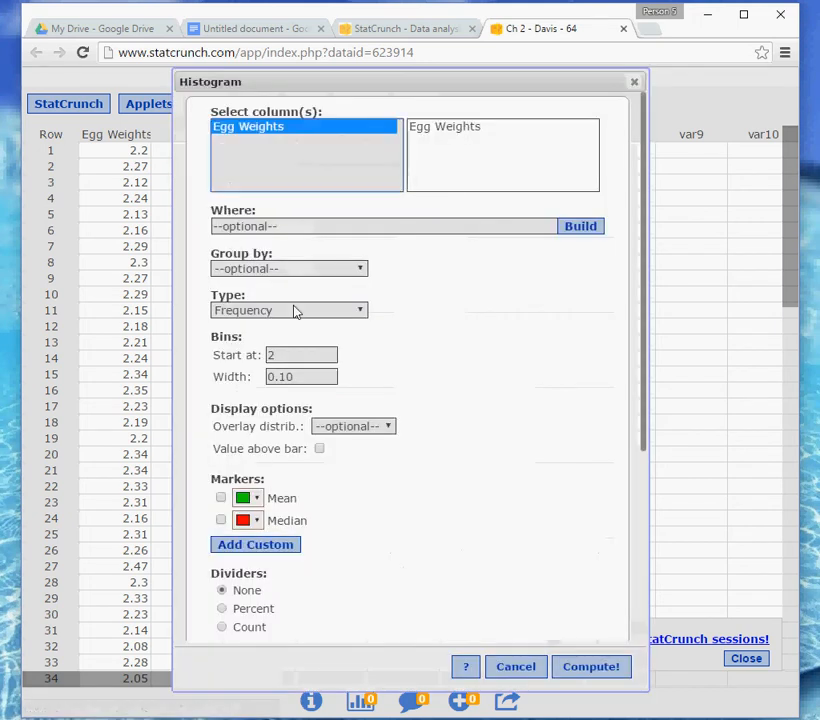
{"action": "left_click", "coordinate": [294, 377]}
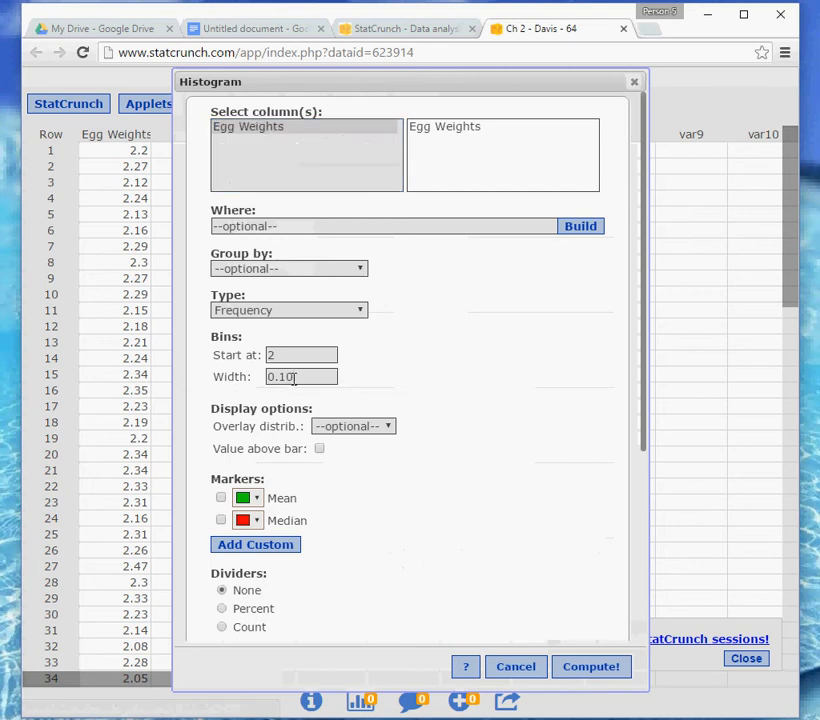
{"action": "left_click", "coordinate": [589, 668]}
{"action": "left_click_drag", "start_coordinate": [554, 184], "coordinate": [409, 171]}
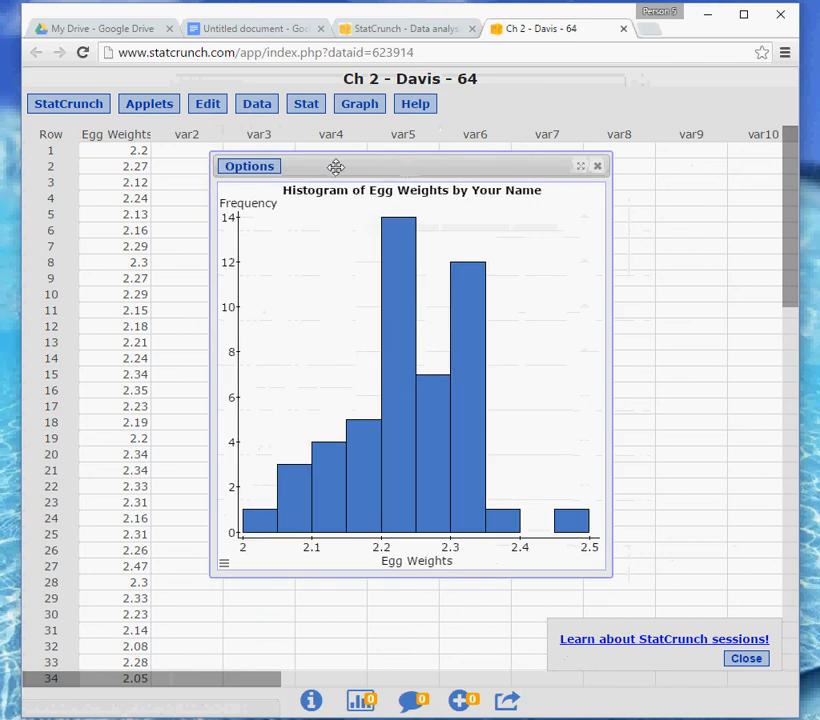
Resize the histogram window to a slightly wider, shorter shape
{"action": "left_click", "coordinate": [253, 171]}
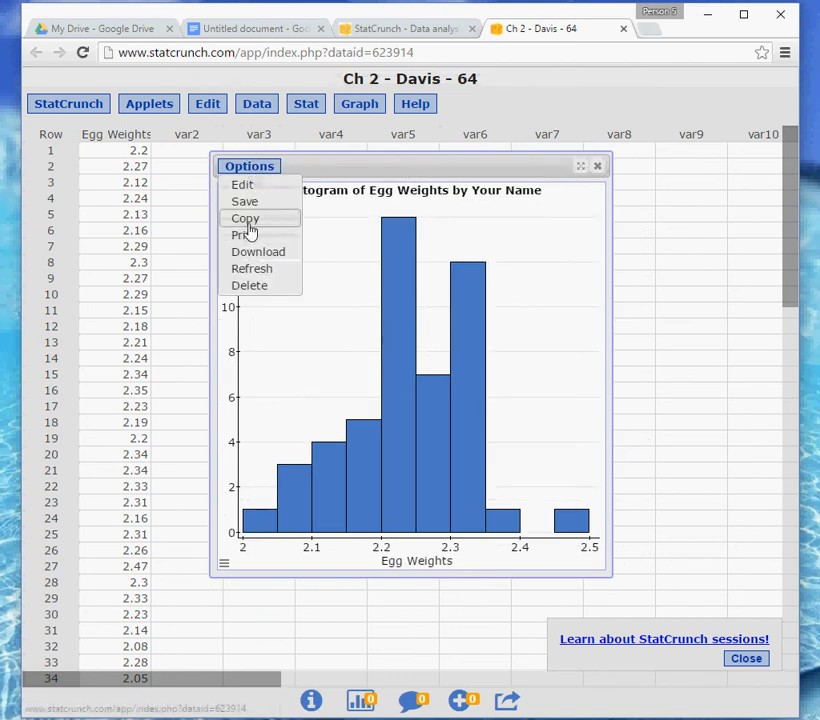
{"action": "left_click", "coordinate": [332, 166]}
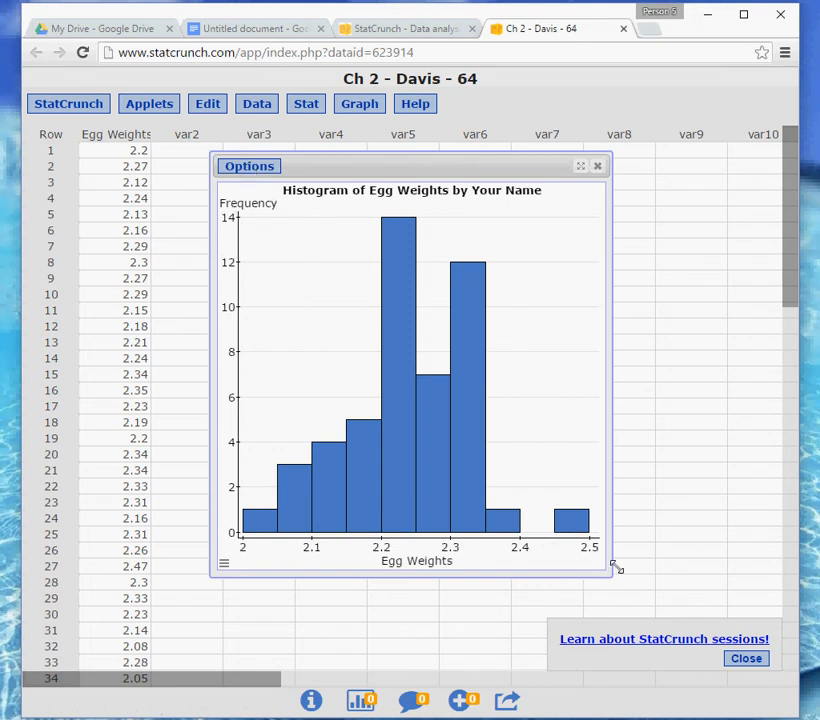
{"action": "left_click_drag", "start_coordinate": [614, 570], "coordinate": [335, 275]}
{"action": "left_click_drag", "start_coordinate": [248, 190], "coordinate": [650, 480]}
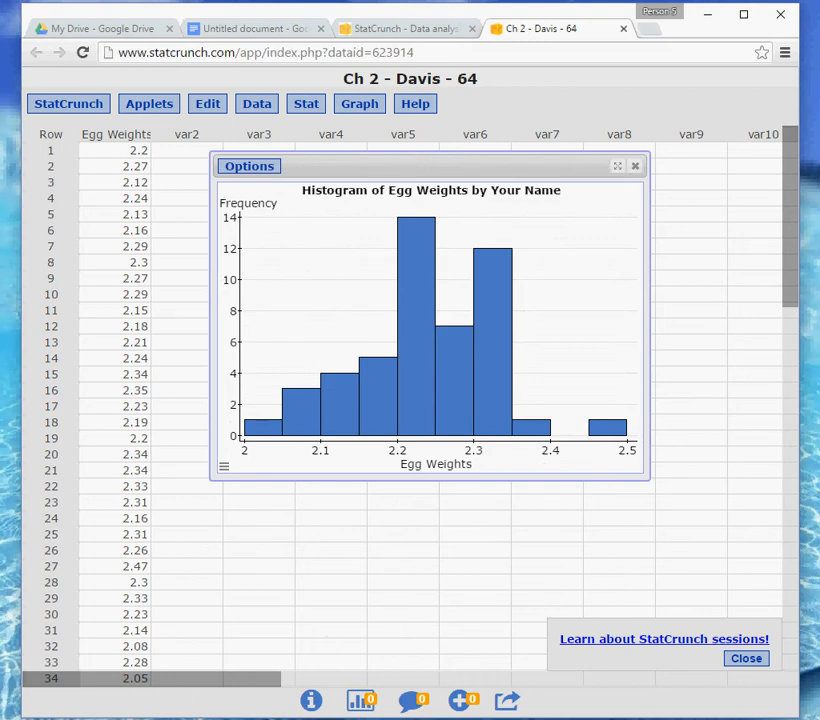
Switch to Snipping Tool and move its window clear of the histogram
{"action": "key", "text": "super"}
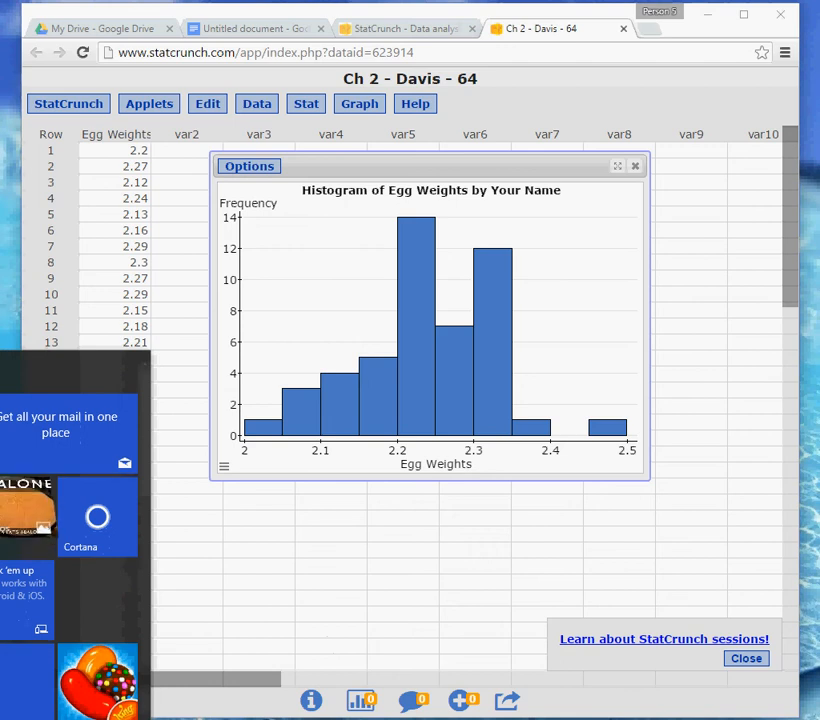
{"action": "key", "text": "super"}
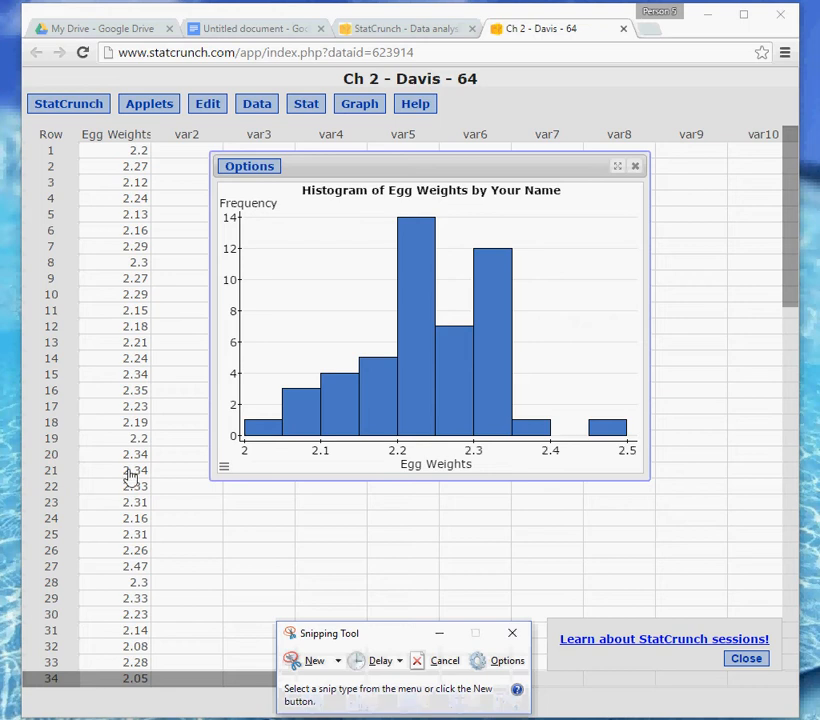
{"action": "left_click_drag", "start_coordinate": [410, 630], "coordinate": [778, 377]}
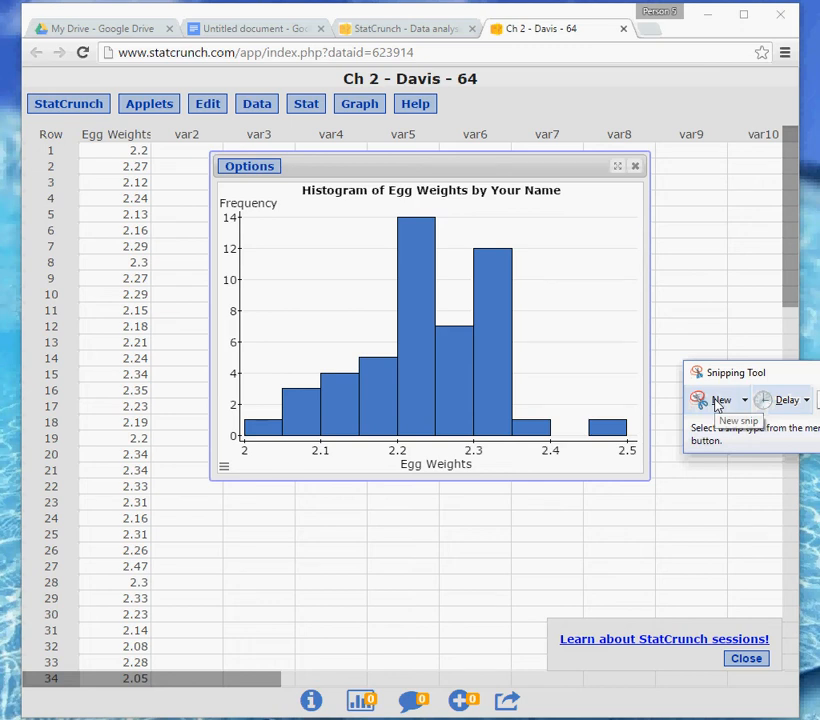
Capture the whole histogram window as a new snip, copy it to the clipboard, and minimize Snipping Tool
{"action": "left_click", "coordinate": [716, 402]}
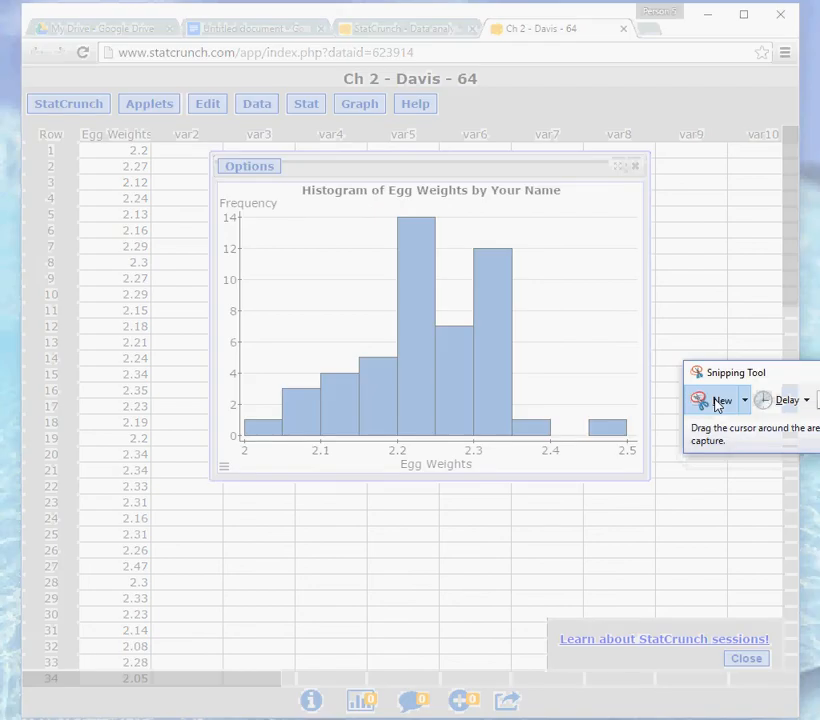
{"action": "left_click_drag", "start_coordinate": [210, 152], "coordinate": [651, 483]}
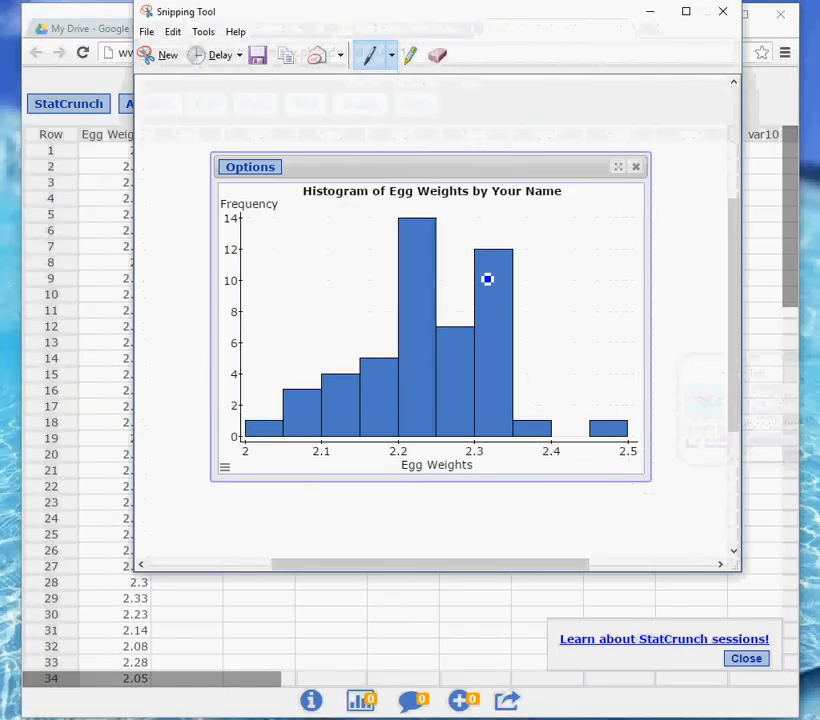
{"action": "left_click", "coordinate": [169, 36]}
{"action": "left_click", "coordinate": [168, 52]}
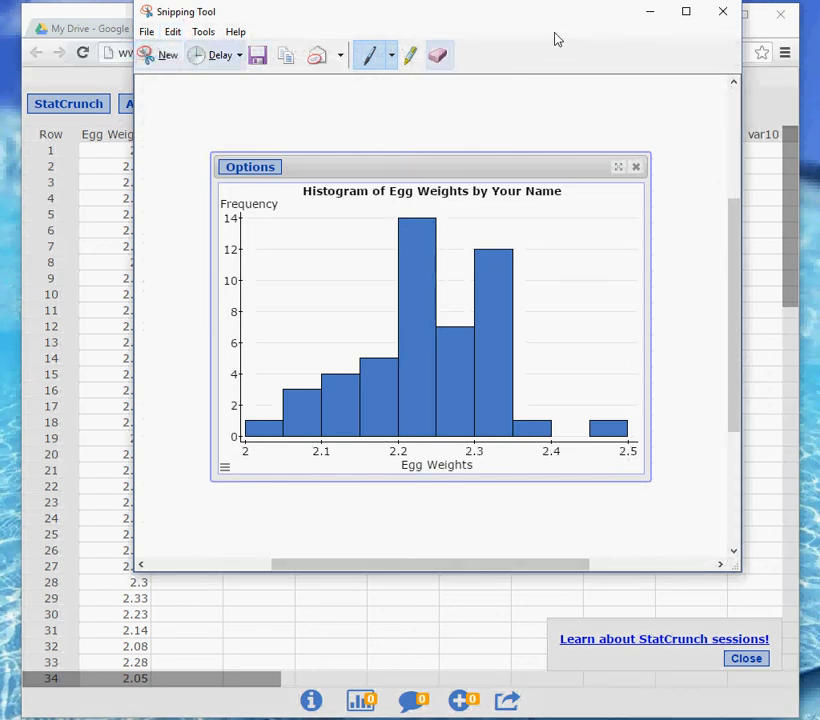
{"action": "left_click", "coordinate": [651, 13]}
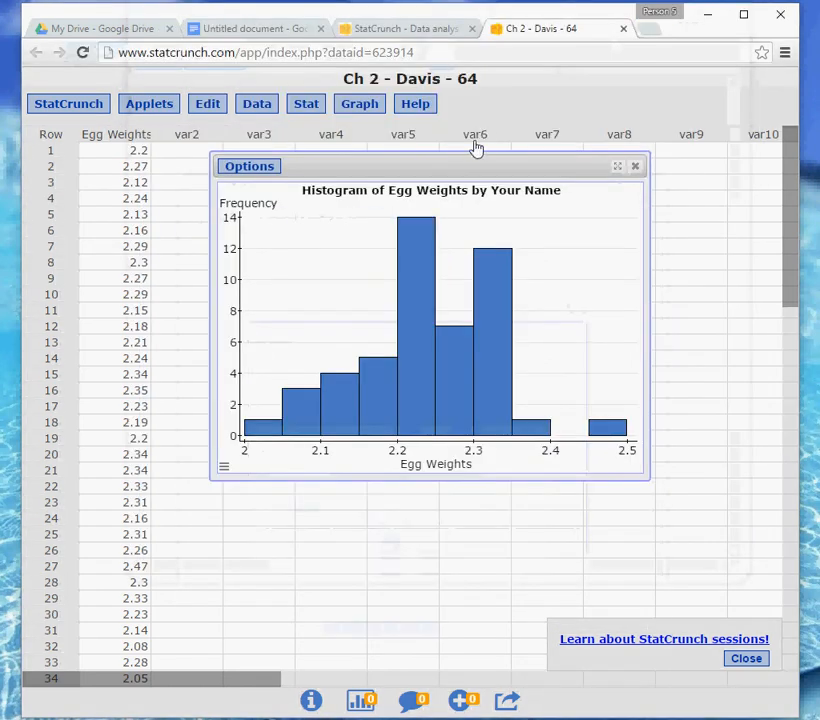
Switch to the Google Docs document and paste the histogram snip on the blank line below "d)"
{"action": "left_click", "coordinate": [272, 31]}
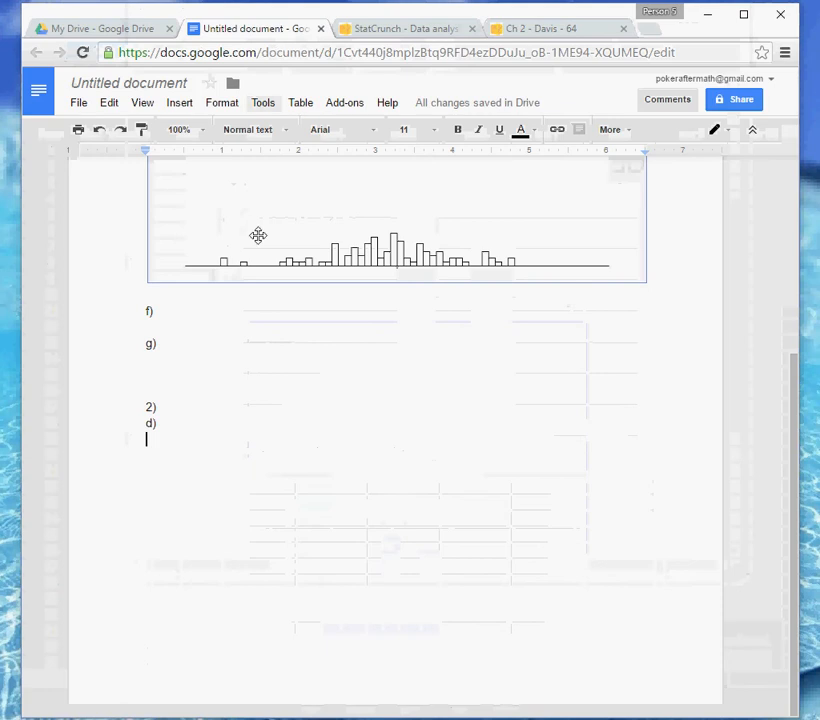
{"action": "left_click", "coordinate": [174, 440]}
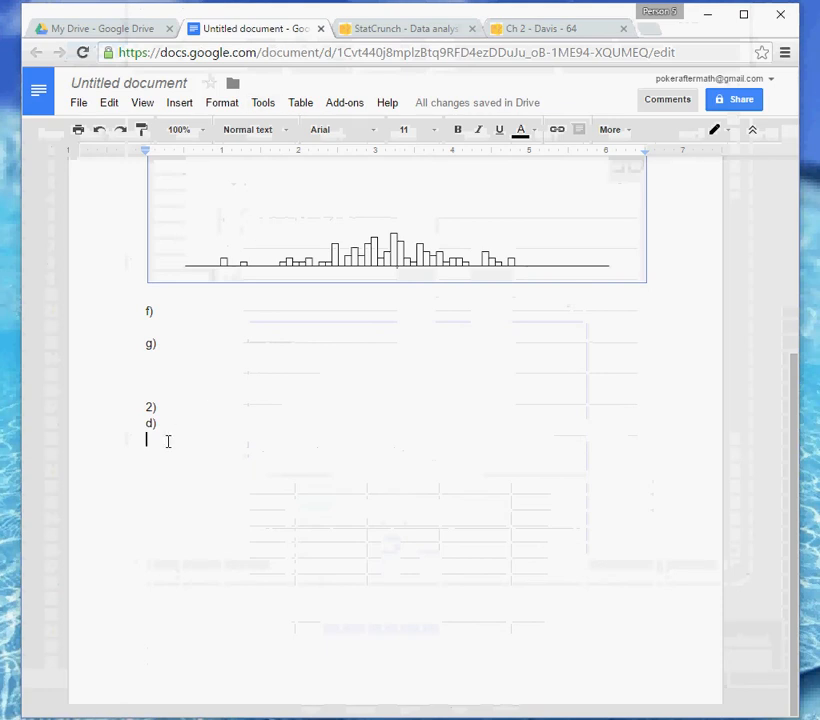
{"action": "key", "text": "ctrl+v"}
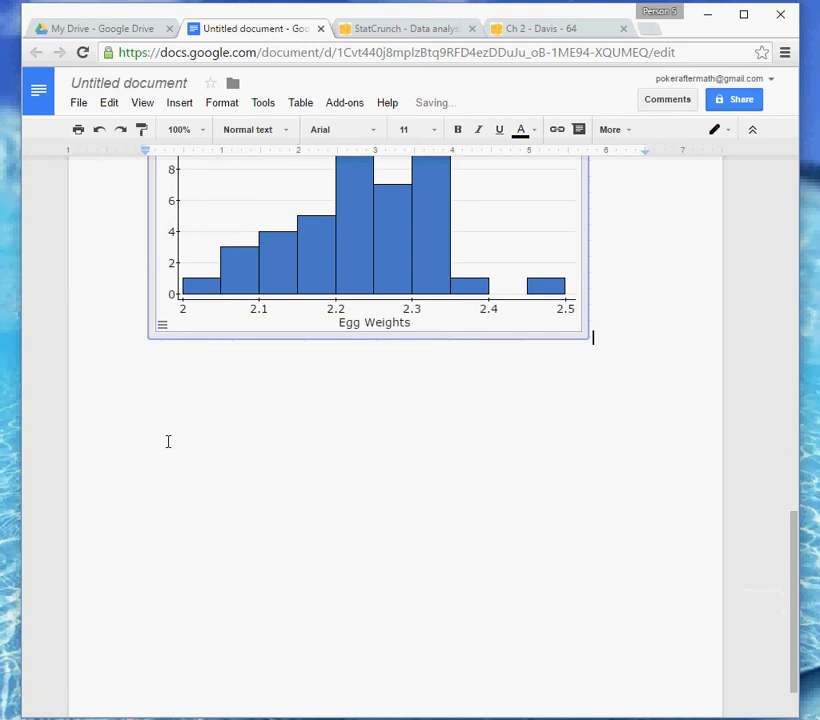
Insert blank lines above "2)" to push the "2)" and "d)" labels onto the same page as the histogram
{"action": "scroll", "coordinate": [452, 460], "scroll_direction": "up", "scroll_amount": 6}
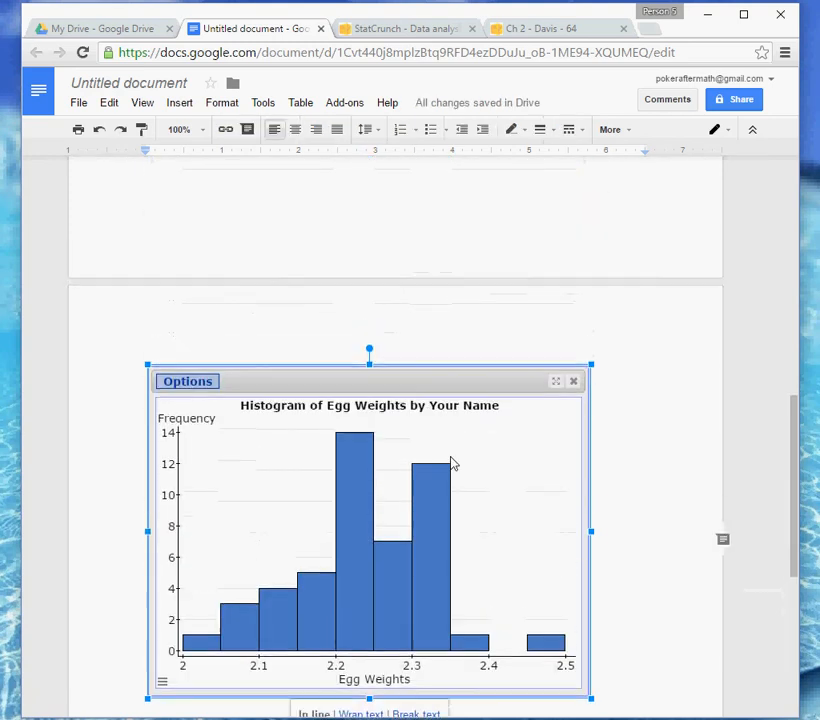
{"action": "scroll", "coordinate": [337, 544], "scroll_direction": "down", "scroll_amount": 4}
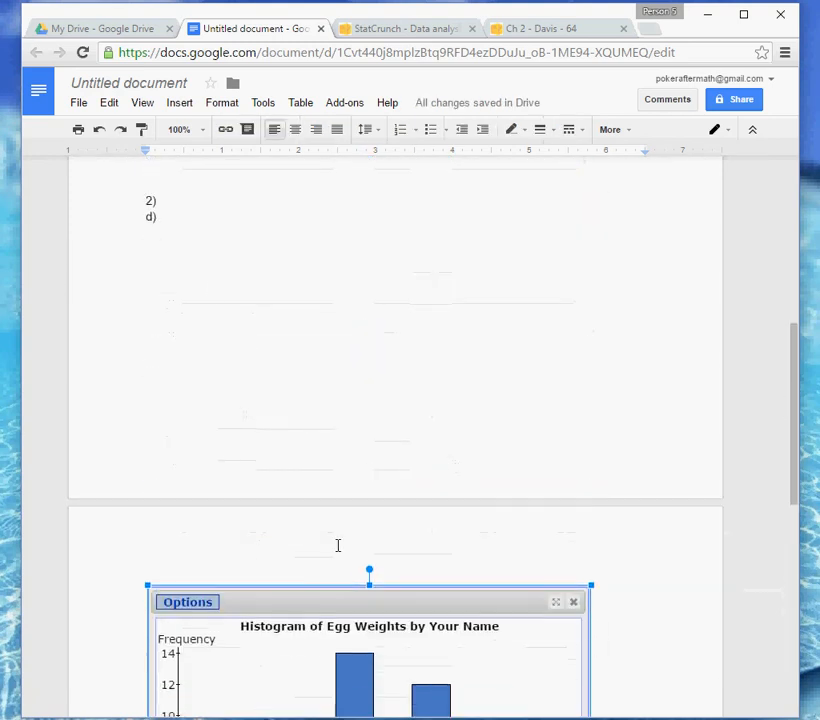
{"action": "scroll", "coordinate": [381, 454], "scroll_direction": "up", "scroll_amount": 4}
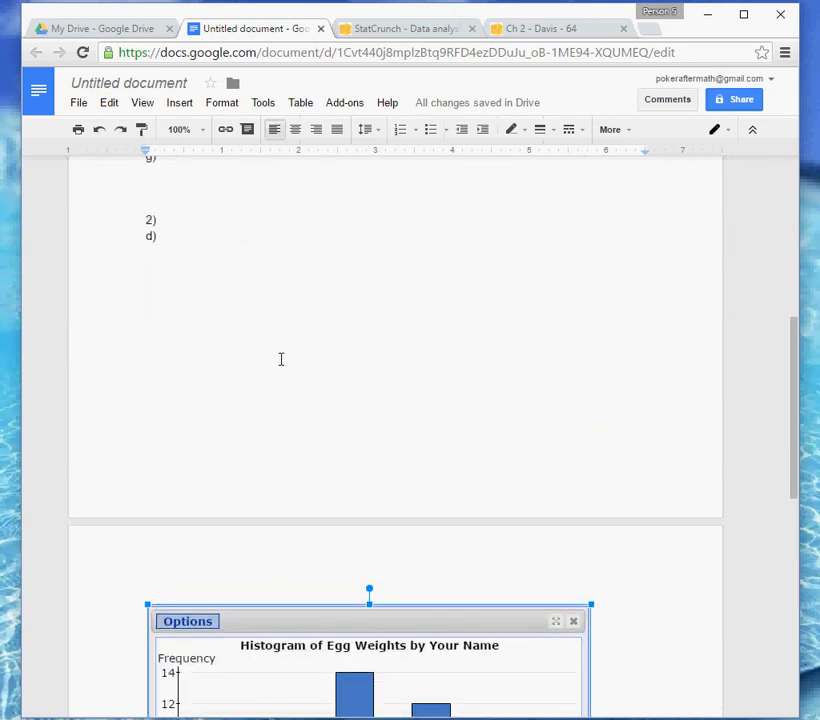
{"action": "left_click", "coordinate": [173, 201]}
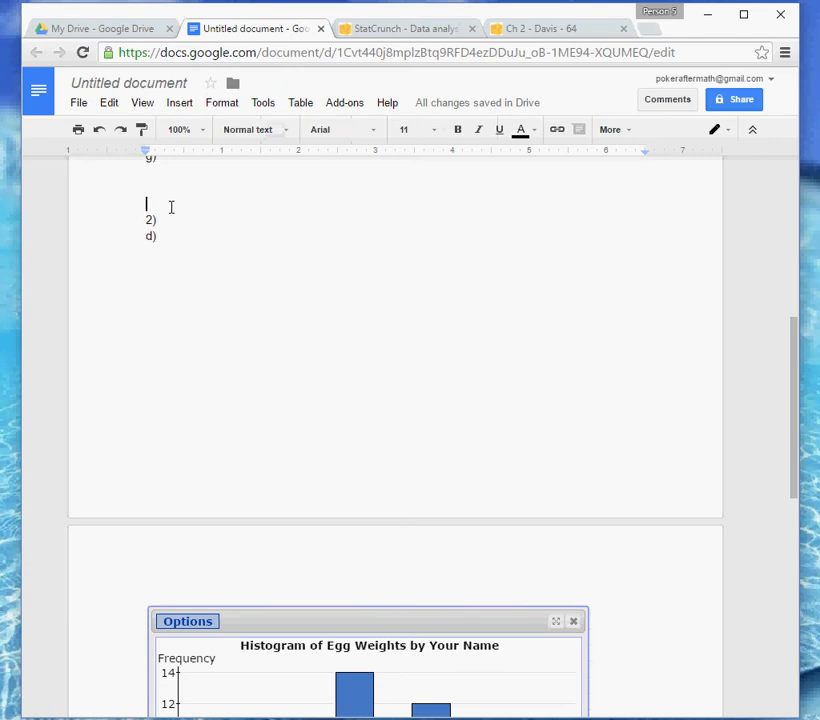
{"action": "key", "text": "Return"}
{"action": "key", "text": "Return"}
{"action": "key", "text": "Return"}
{"action": "key", "text": "Return"}
{"action": "key", "text": "Return"}
{"action": "key", "text": "Return"}
{"action": "key", "text": "Return"}
{"action": "key", "text": "Return"}
{"action": "key", "text": "Return"}
{"action": "key", "text": "Return"}
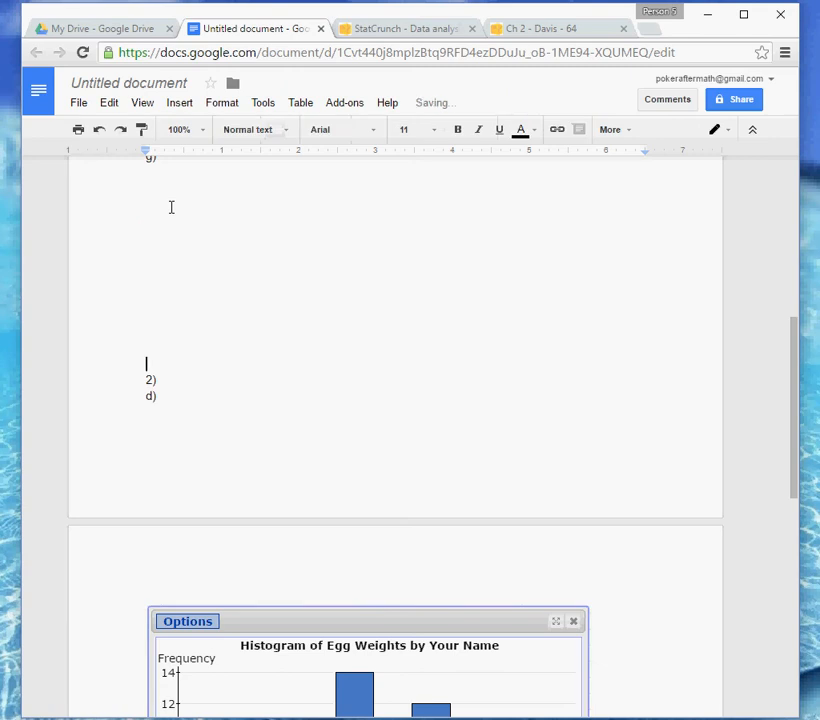
{"action": "key", "text": "Return"}
{"action": "key", "text": "Return"}
{"action": "key", "text": "Return"}
{"action": "key", "text": "Return"}
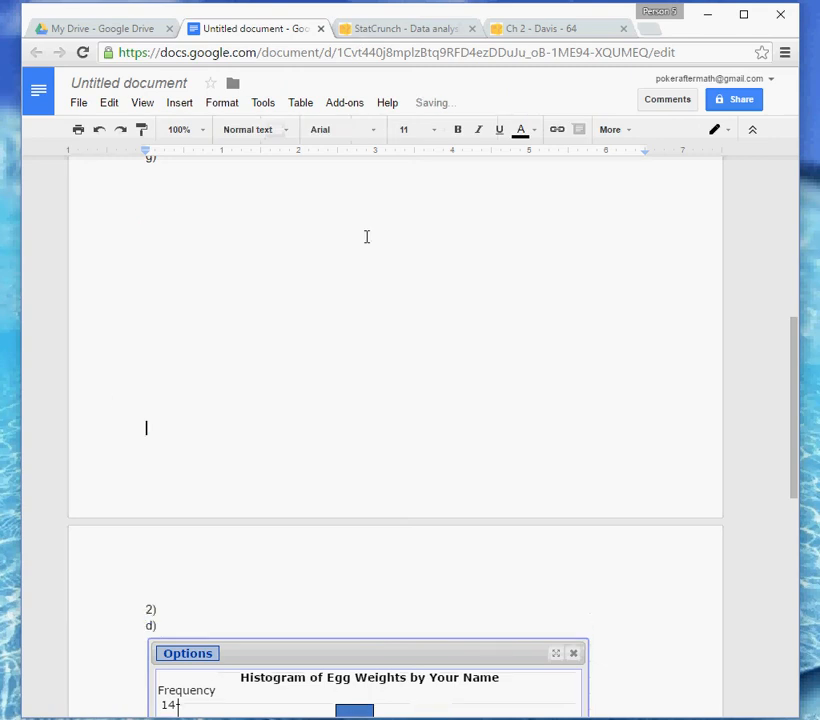
Add the label "e)" on a new line below the histogram image, followed by a line break
{"action": "scroll", "coordinate": [331, 428], "scroll_direction": "down", "scroll_amount": 5}
{"action": "scroll", "coordinate": [334, 424], "scroll_direction": "up", "scroll_amount": 3}
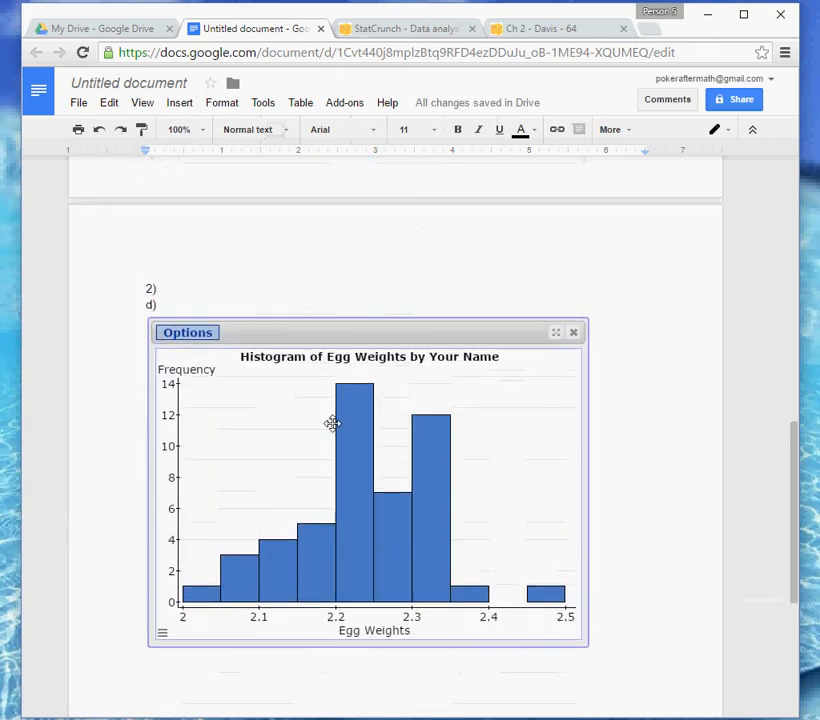
{"action": "scroll", "coordinate": [331, 423], "scroll_direction": "down", "scroll_amount": 1}
{"action": "left_click", "coordinate": [257, 580]}
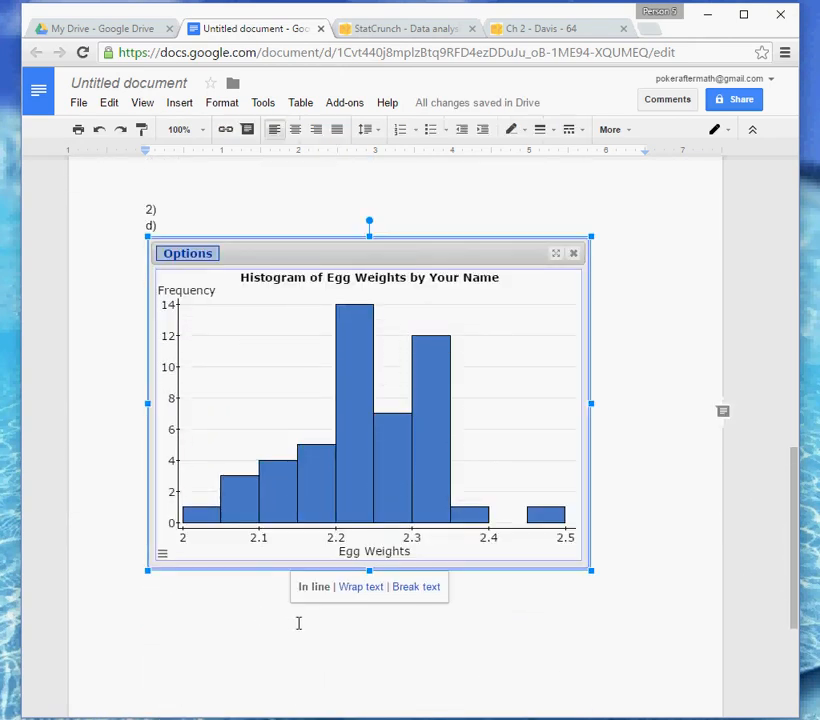
{"action": "left_click", "coordinate": [655, 473]}
{"action": "scroll", "coordinate": [630, 483], "scroll_direction": "down", "scroll_amount": 2}
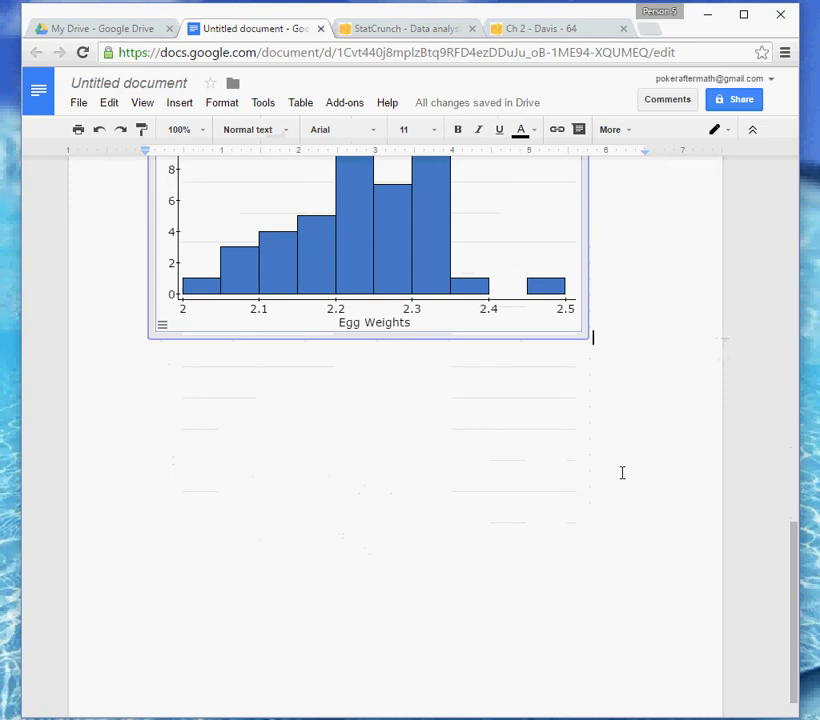
{"action": "key", "text": "Return"}
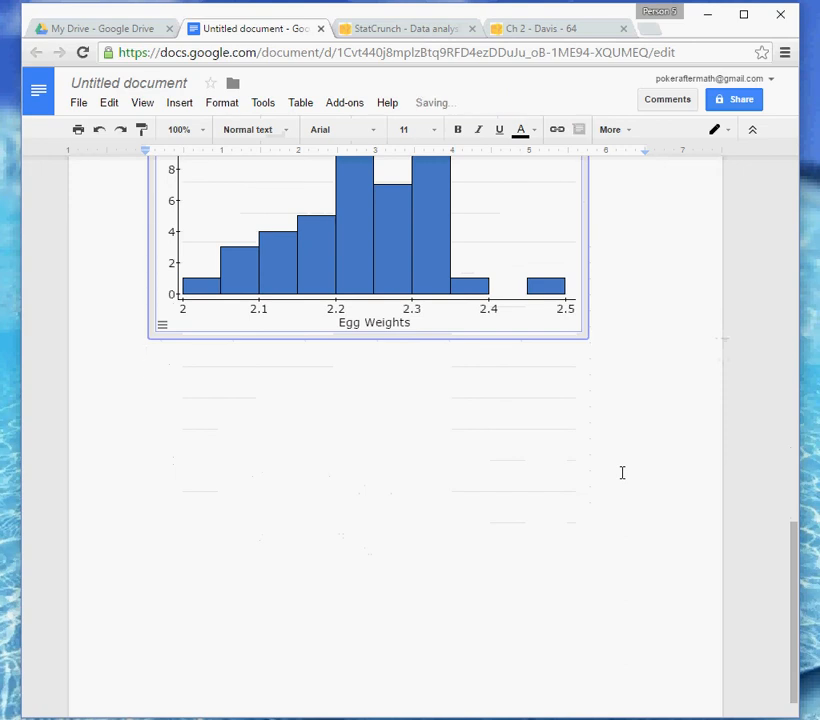
{"action": "scroll", "coordinate": [540, 478], "scroll_direction": "up", "scroll_amount": 3}
{"action": "scroll", "coordinate": [540, 478], "scroll_direction": "down", "scroll_amount": 2}
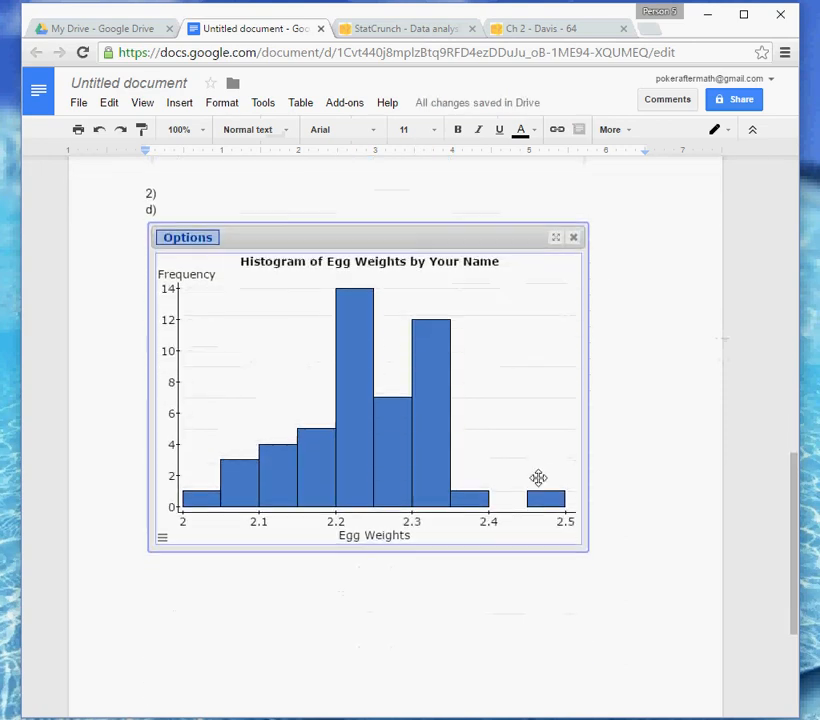
{"action": "type", "text": "e"}
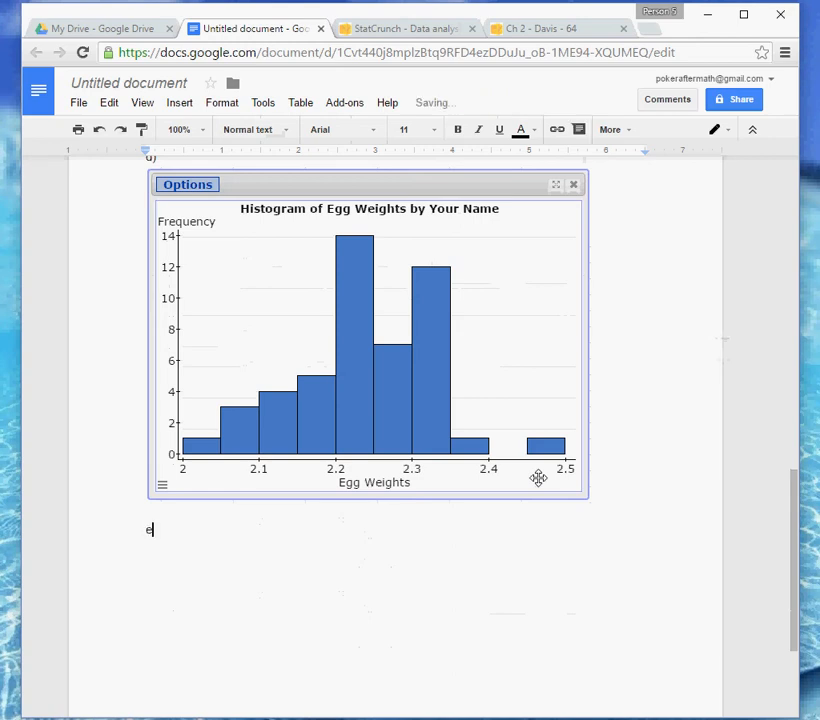
{"action": "type", "text": ")"}
{"action": "key", "text": "Return"}
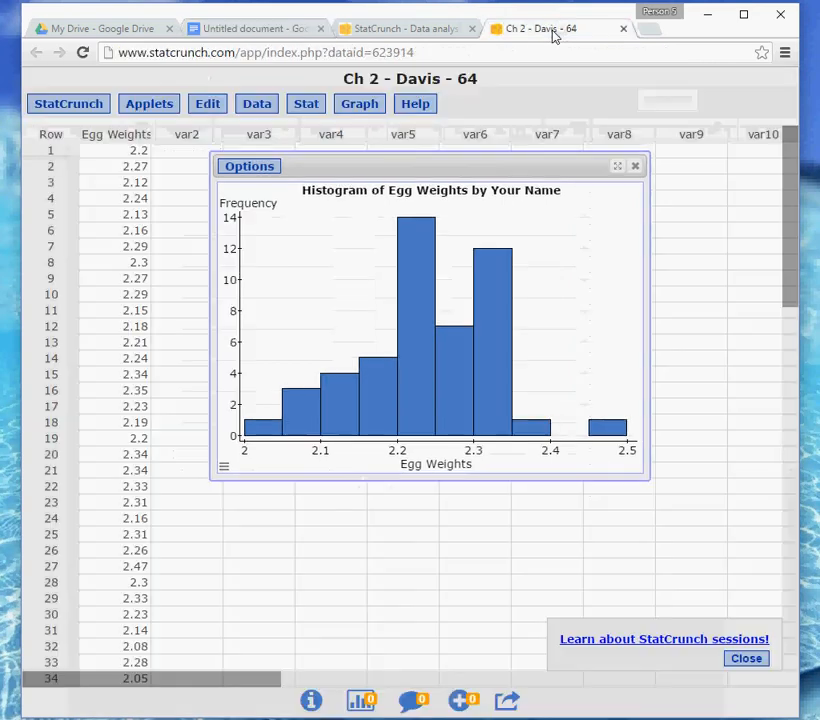
Switch back to the StatCrunch data set and move the histogram window down, clear of the upper rows
{"action": "left_click", "coordinate": [554, 32]}
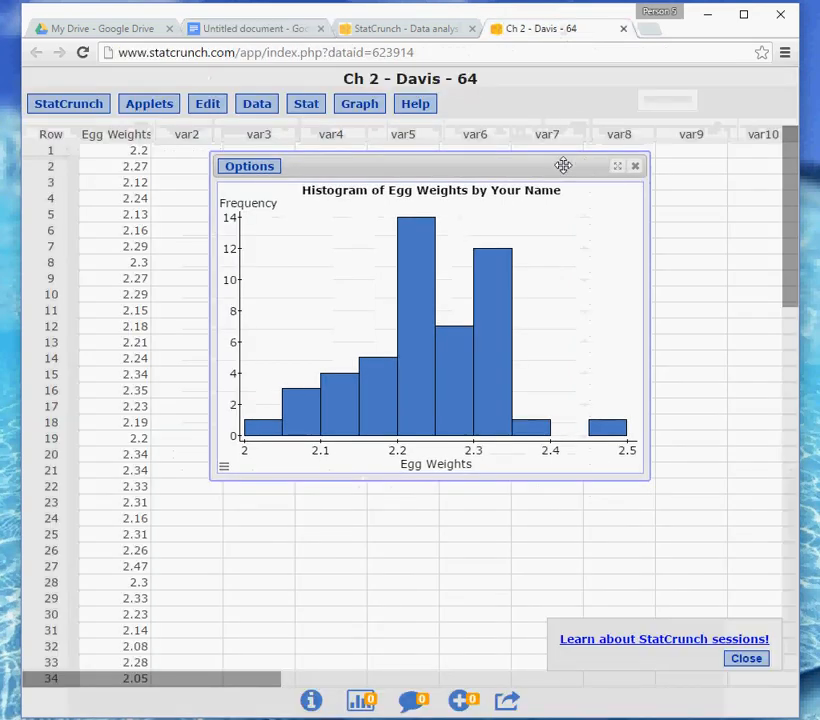
{"action": "left_click_drag", "start_coordinate": [564, 166], "coordinate": [578, 263]}
{"action": "left_click", "coordinate": [421, 211]}
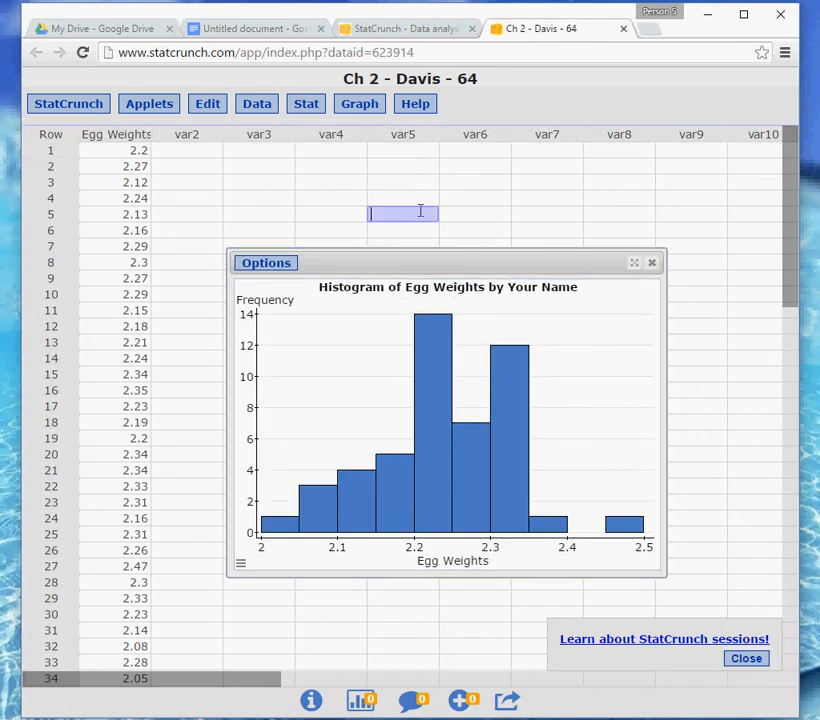
Create a dotplot of Egg Weights titled "Dotplot of Egg Weights by Your Name" and move its window above the histogram
{"action": "left_click", "coordinate": [365, 106]}
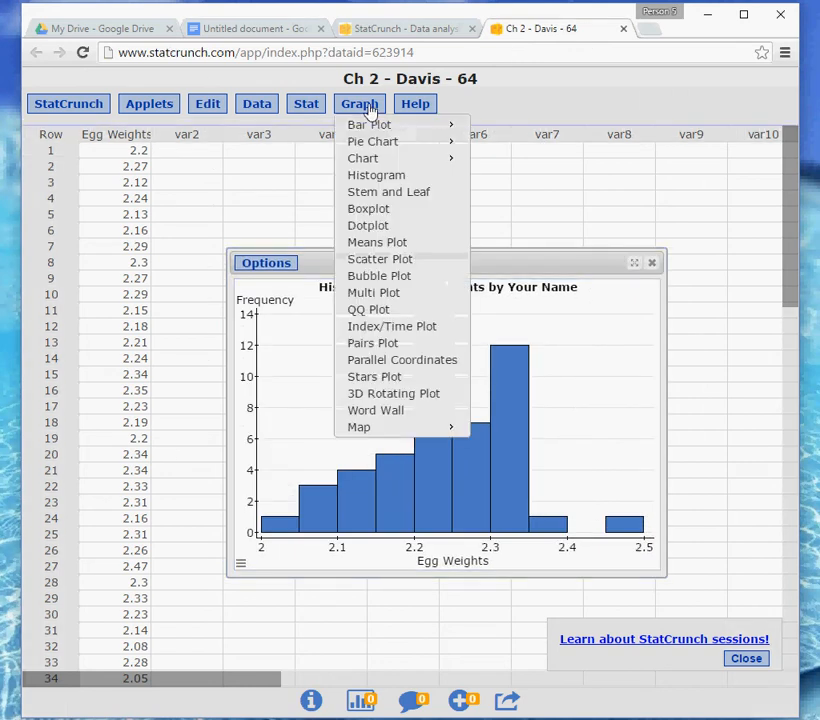
{"action": "left_click", "coordinate": [380, 237]}
{"action": "left_click", "coordinate": [254, 140]}
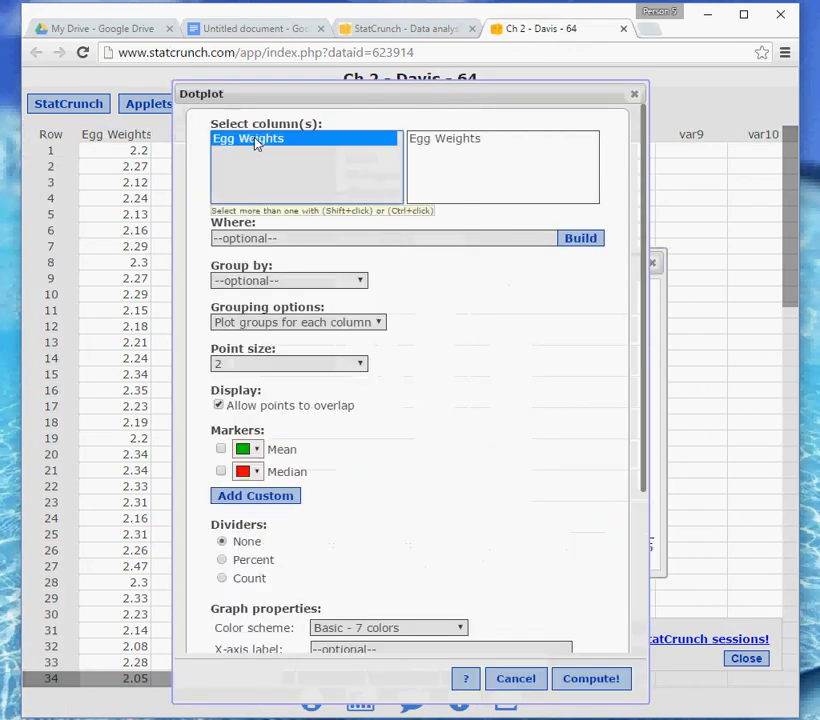
{"action": "scroll", "coordinate": [358, 446], "scroll_direction": "down", "scroll_amount": 5}
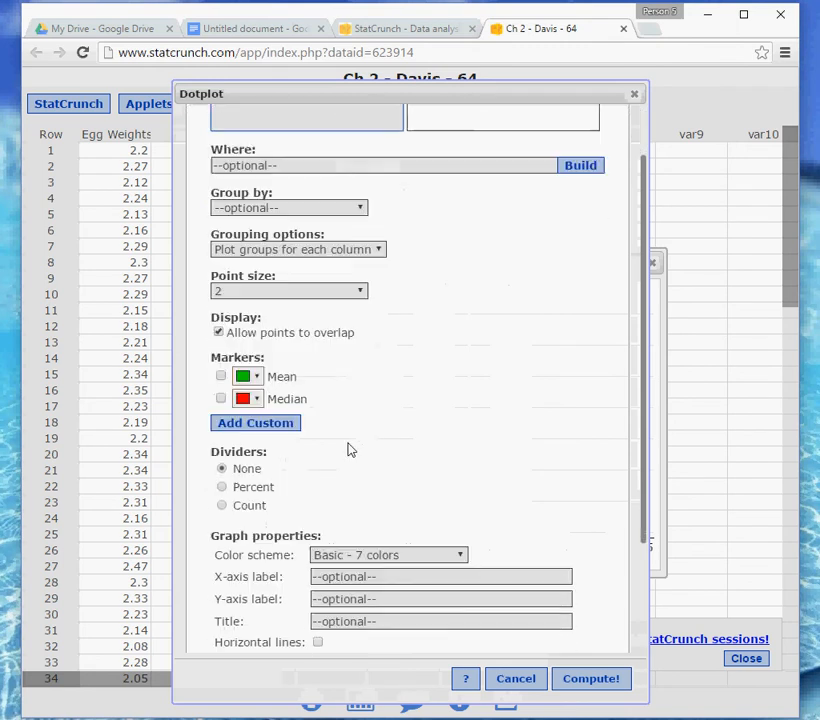
{"action": "left_click", "coordinate": [382, 465]}
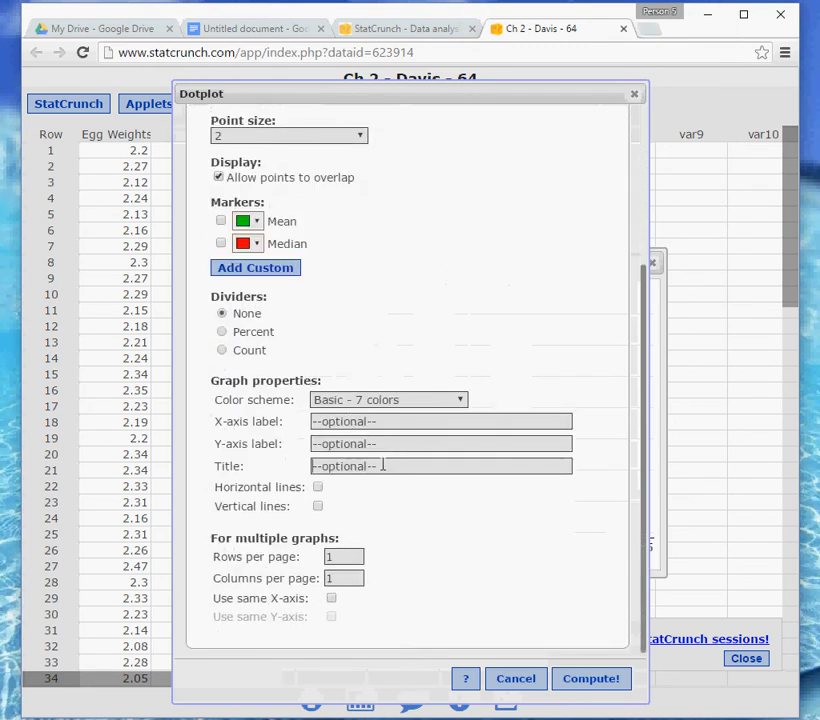
{"action": "type", "text": "Dotp"}
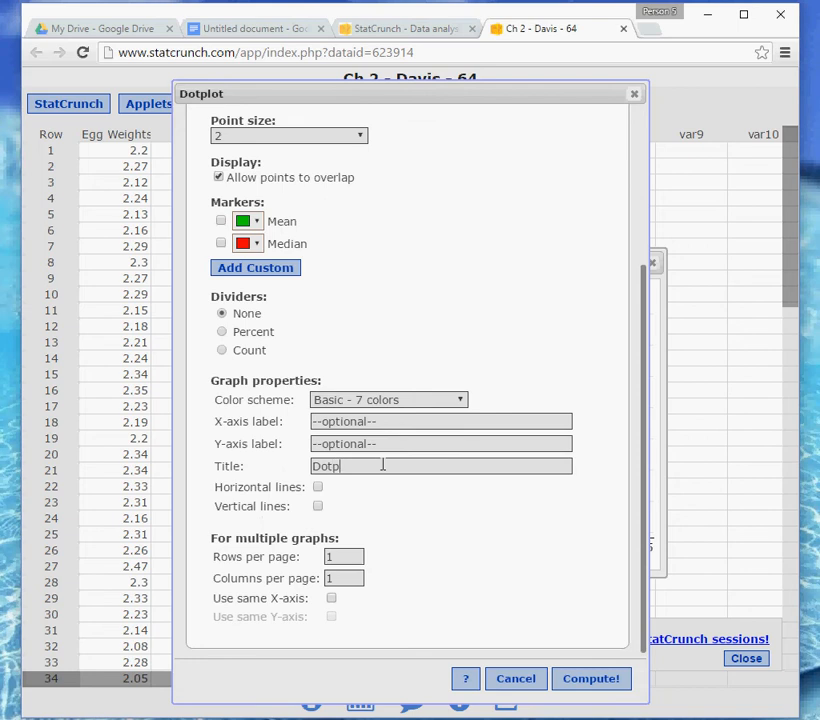
{"action": "type", "text": "lot of Egg Weights by Your "}
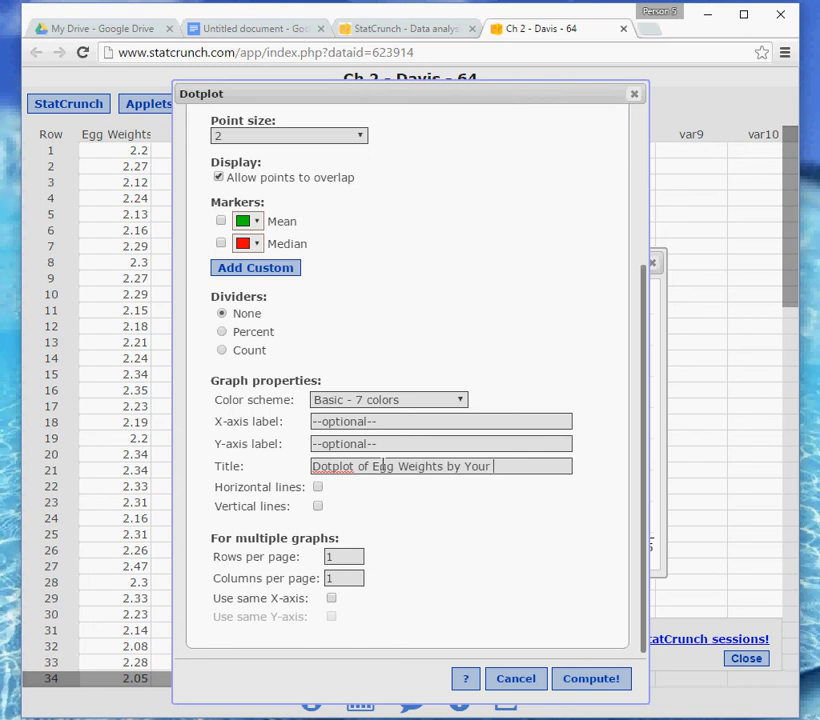
{"action": "type", "text": "Name"}
{"action": "left_click", "coordinate": [585, 686]}
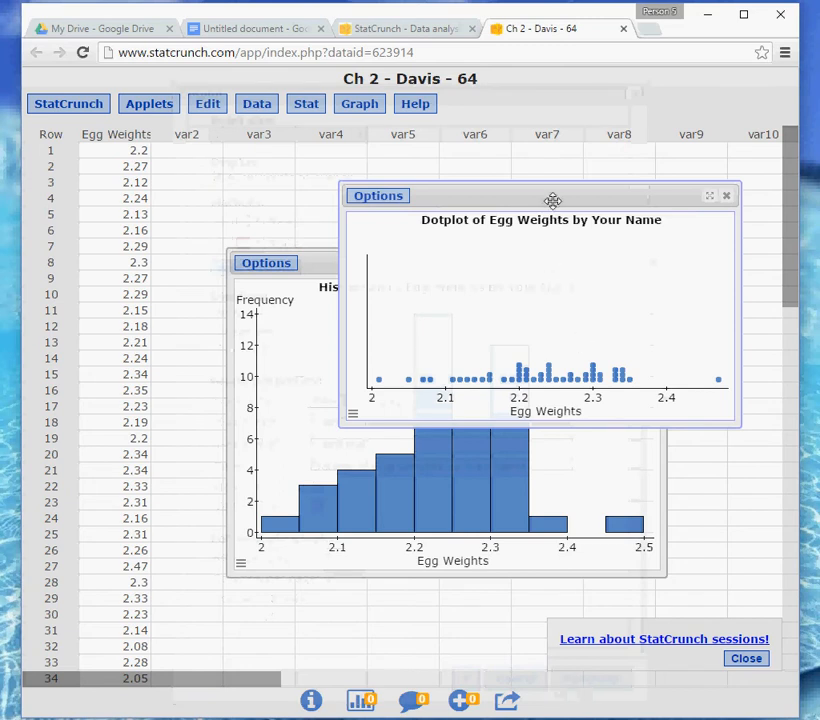
{"action": "left_click_drag", "start_coordinate": [553, 194], "coordinate": [434, 207]}
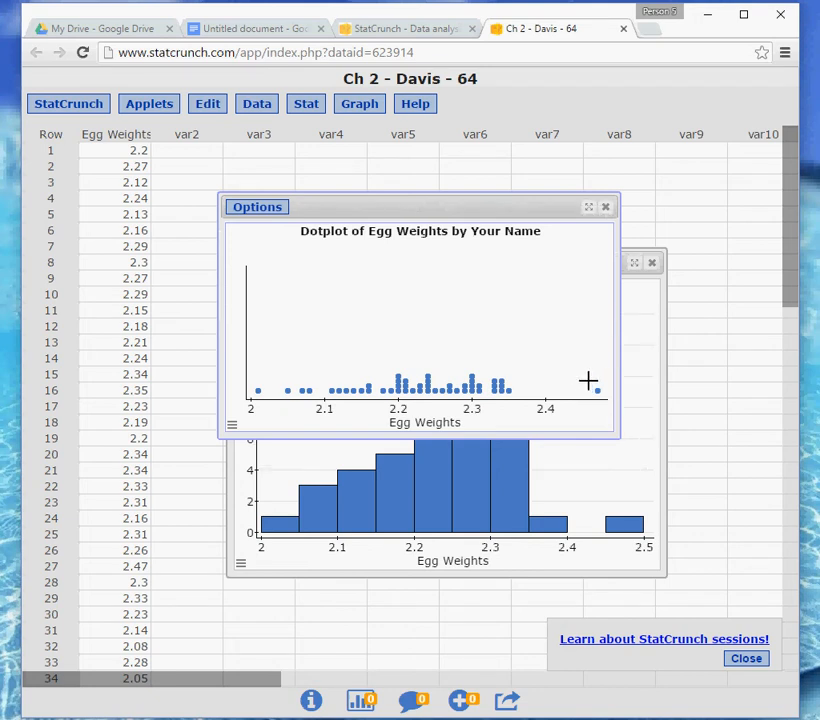
Highlight the dotplot's rightmost point to examine its row in the data table, and clear the highlight
{"action": "left_click", "coordinate": [596, 391]}
{"action": "left_click", "coordinate": [604, 405]}
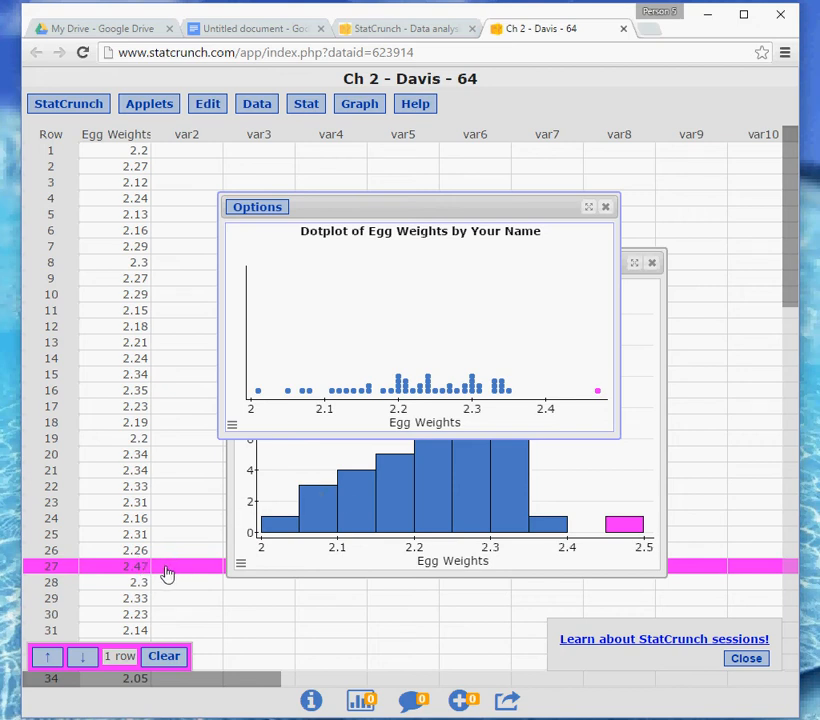
{"action": "left_click", "coordinate": [55, 571]}
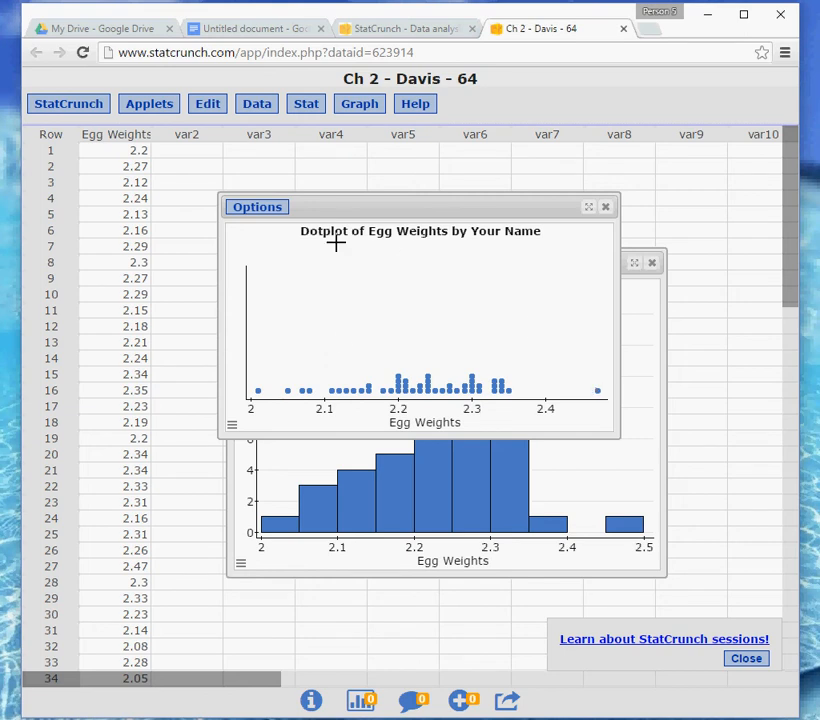
Resize the dotplot window to a wider, slightly shorter shape
{"action": "left_click_drag", "start_coordinate": [622, 440], "coordinate": [690, 354]}
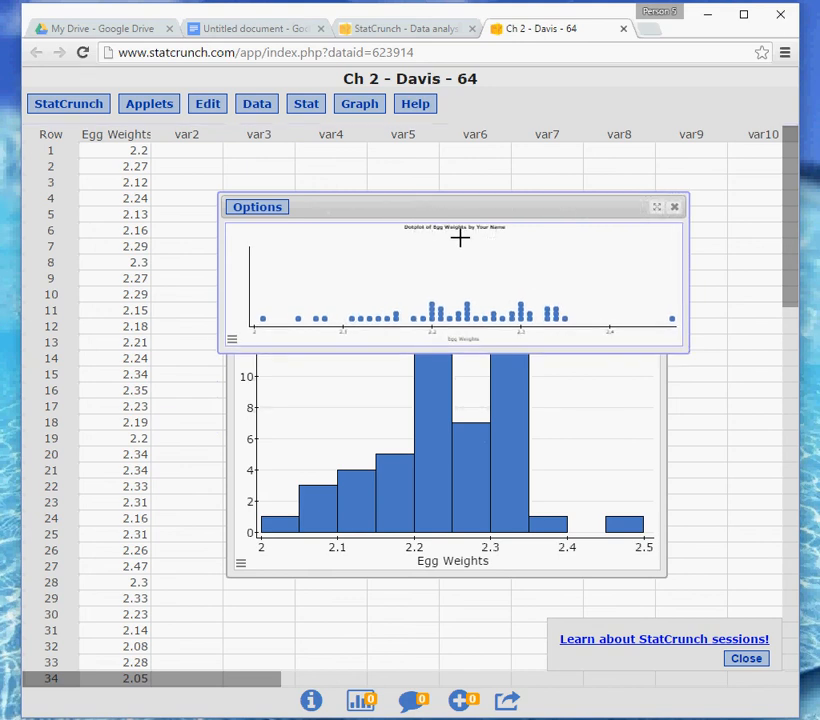
{"action": "left_click_drag", "start_coordinate": [686, 353], "coordinate": [744, 402]}
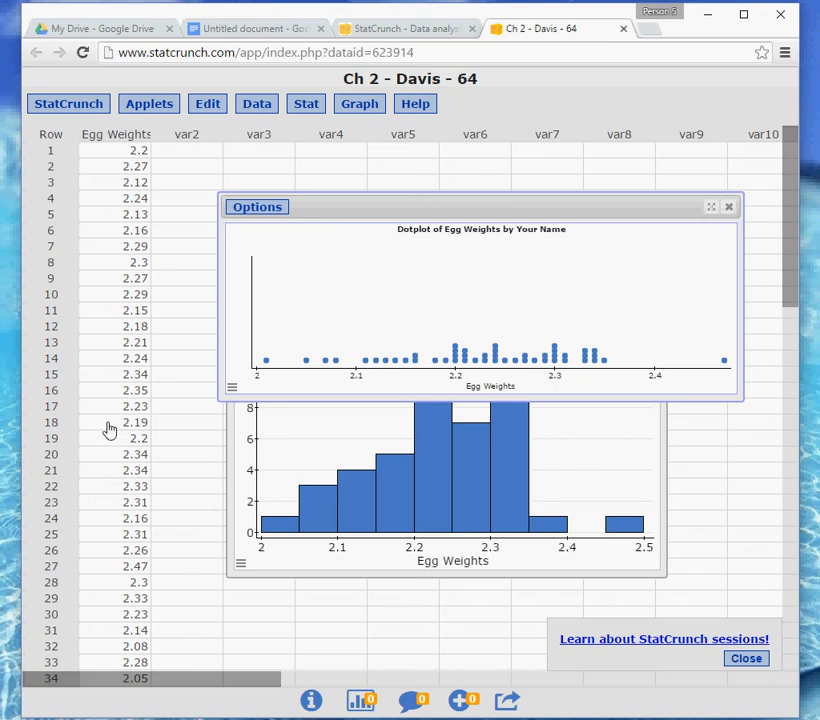
{"action": "left_click", "coordinate": [260, 210]}
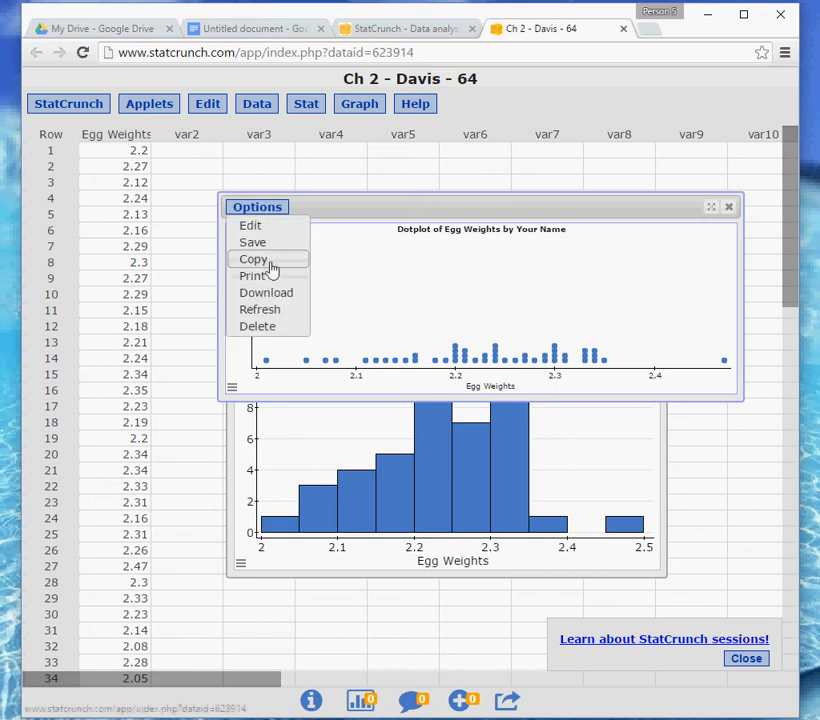
{"action": "left_click", "coordinate": [324, 209]}
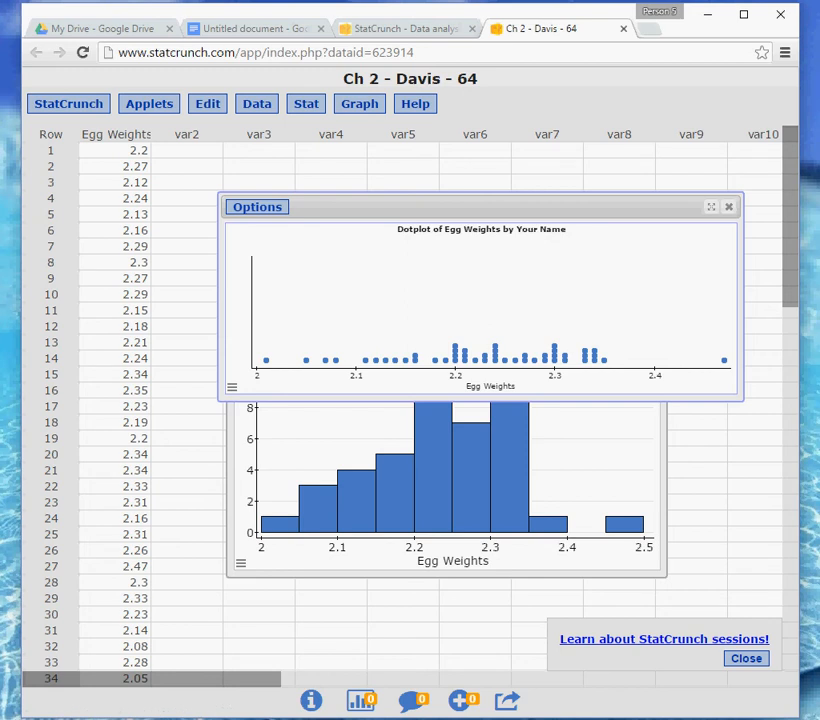
Switch to Snipping Tool, capture the StatCrunch dotplot window as a new snip, and copy the snip
{"action": "key", "text": "alt+Tab"}
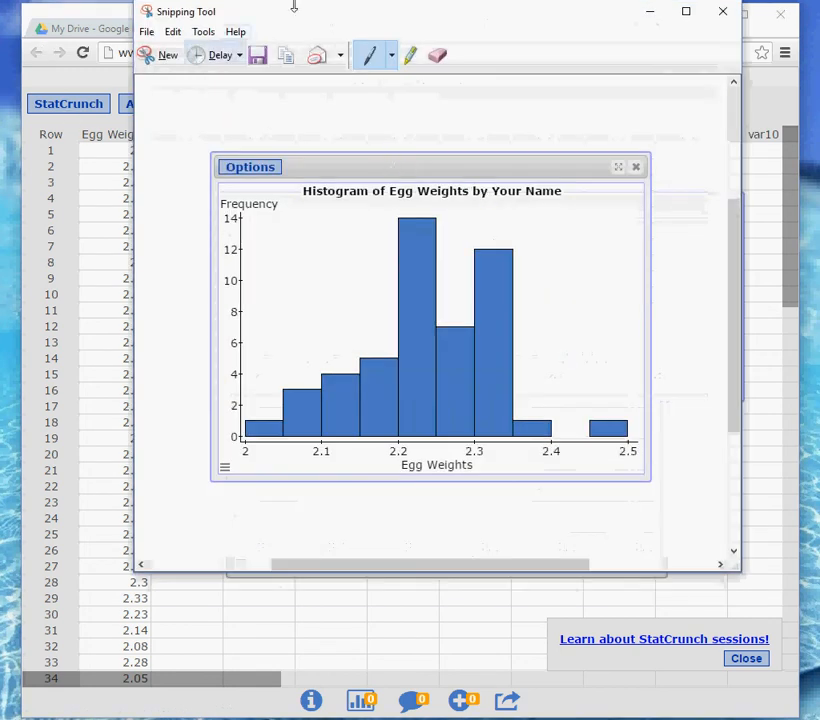
{"action": "left_click", "coordinate": [164, 58]}
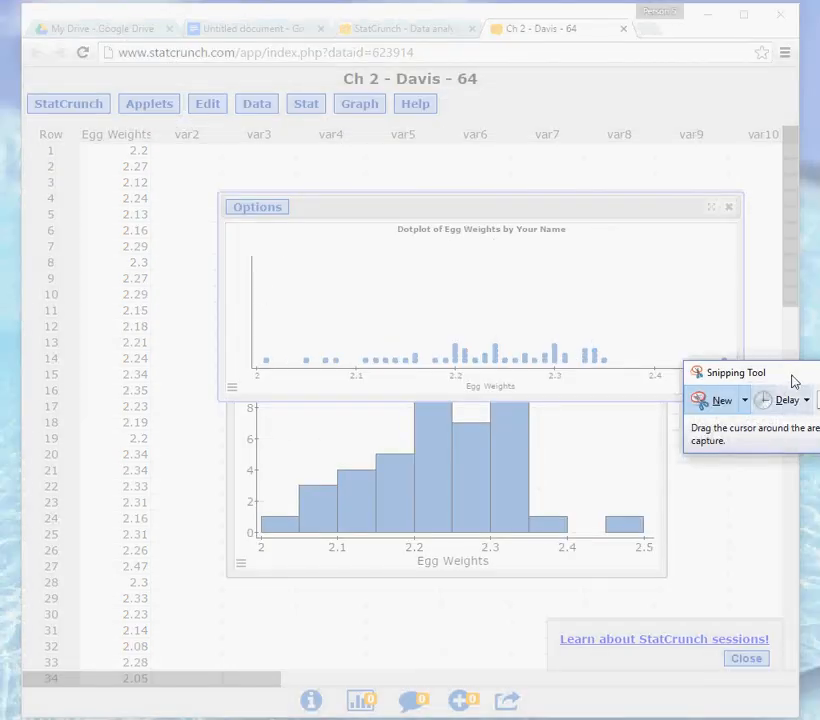
{"action": "left_click_drag", "start_coordinate": [791, 379], "coordinate": [772, 491]}
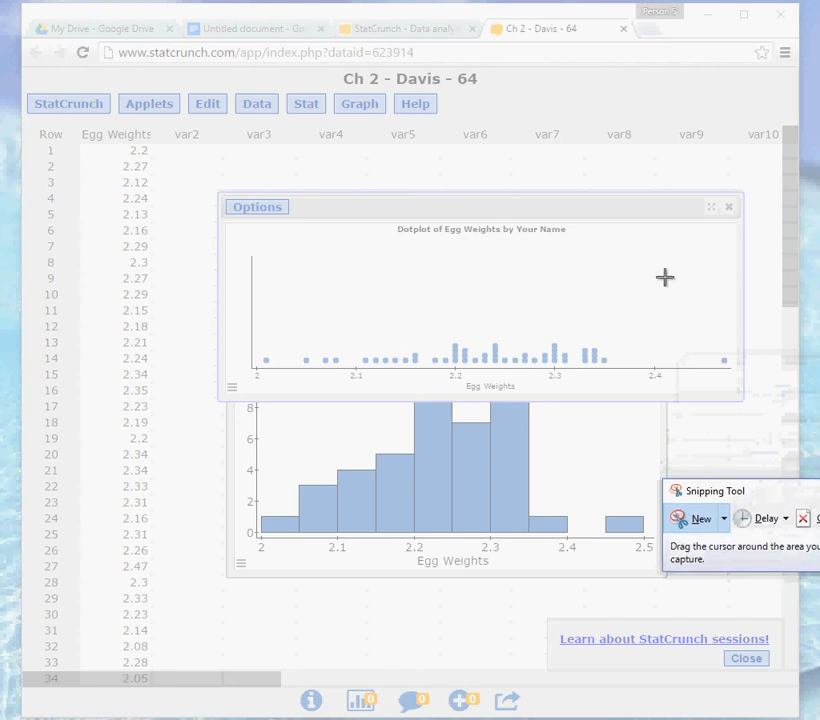
{"action": "left_click_drag", "start_coordinate": [220, 191], "coordinate": [744, 401]}
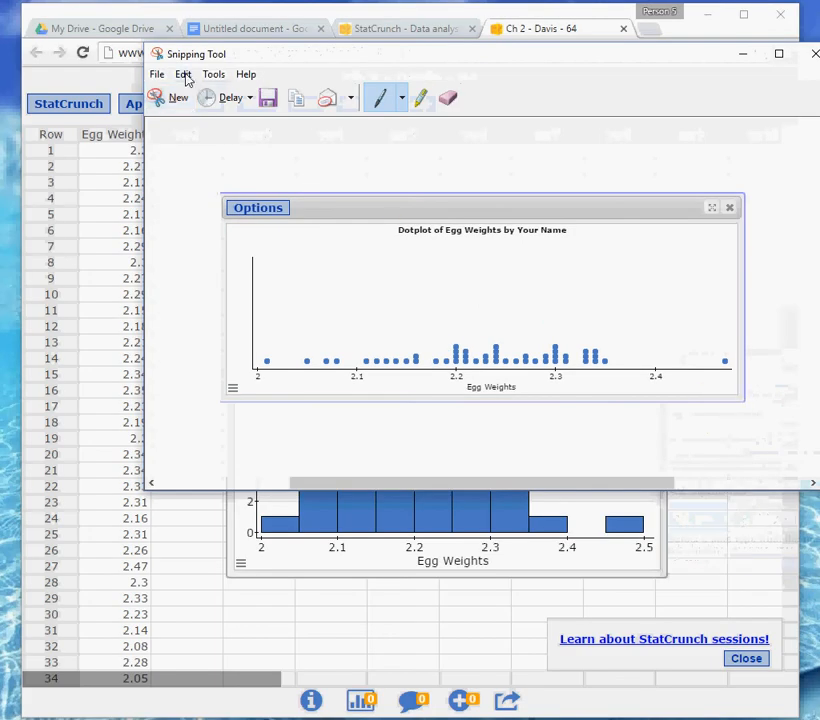
{"action": "left_click", "coordinate": [184, 76]}
{"action": "left_click", "coordinate": [160, 93]}
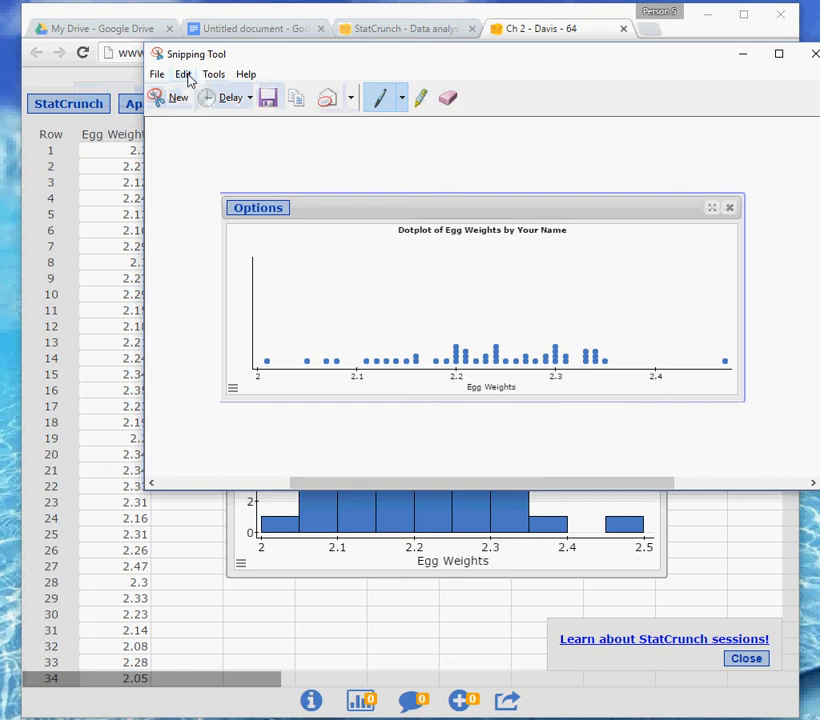
Switch to the Google Docs document and paste the dotplot image beneath the e) label
{"action": "left_click", "coordinate": [275, 28]}
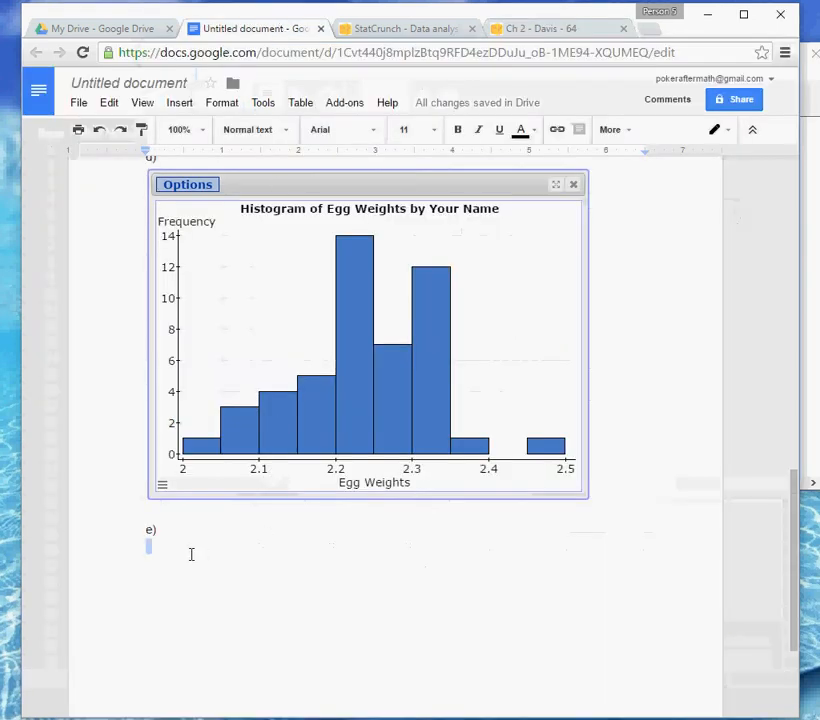
{"action": "key", "text": "ctrl+v"}
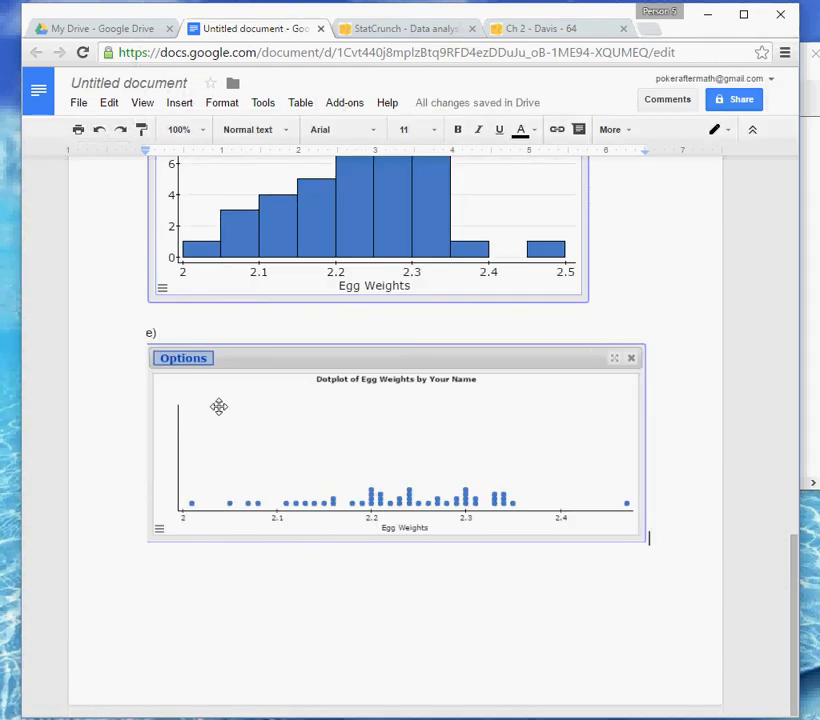
{"action": "left_click", "coordinate": [234, 626]}
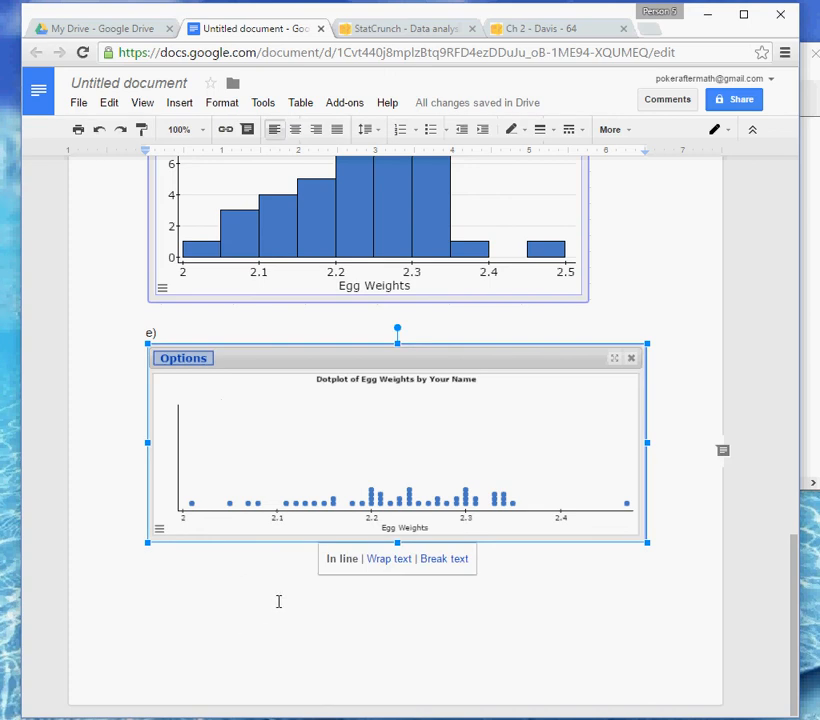
{"action": "scroll", "coordinate": [366, 414], "scroll_direction": "up", "scroll_amount": 2}
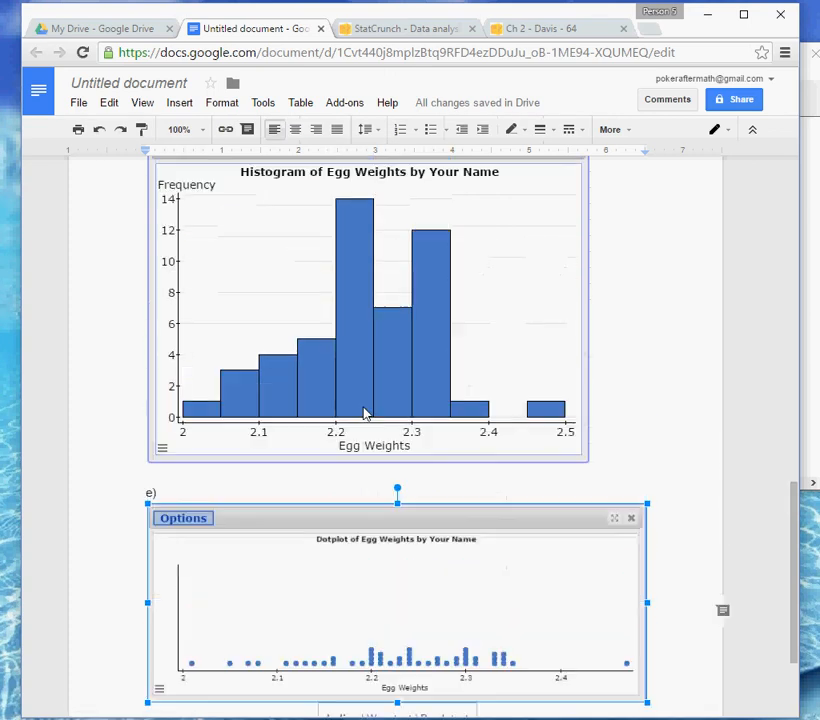
{"action": "scroll", "coordinate": [361, 406], "scroll_direction": "down", "scroll_amount": 1}
{"action": "scroll", "coordinate": [362, 406], "scroll_direction": "down", "scroll_amount": 2}
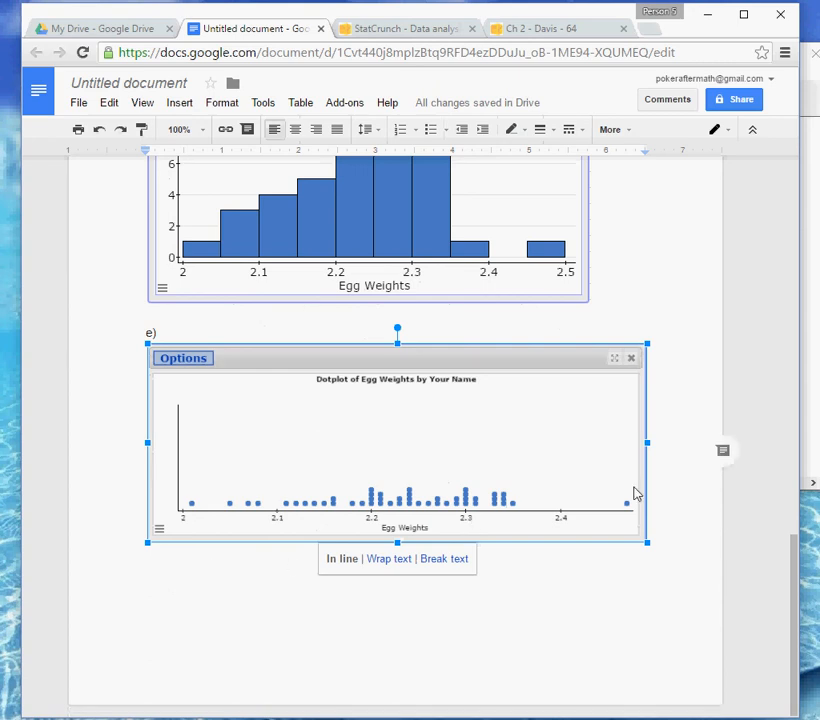
Add the label "g)" beneath the dotplot image and start a new line under it
{"action": "left_click", "coordinate": [670, 479]}
{"action": "left_click", "coordinate": [649, 481]}
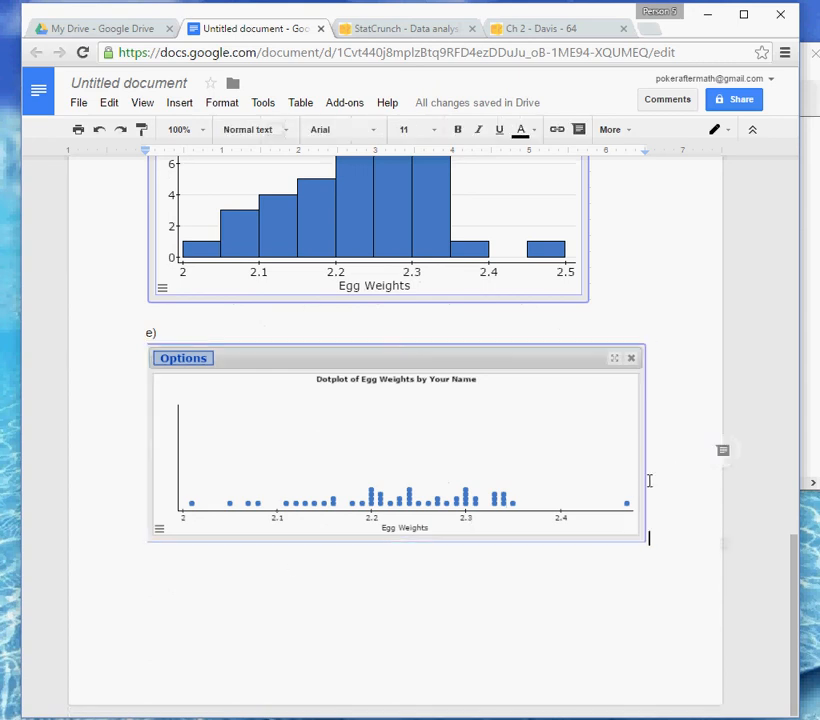
{"action": "key", "text": "Return"}
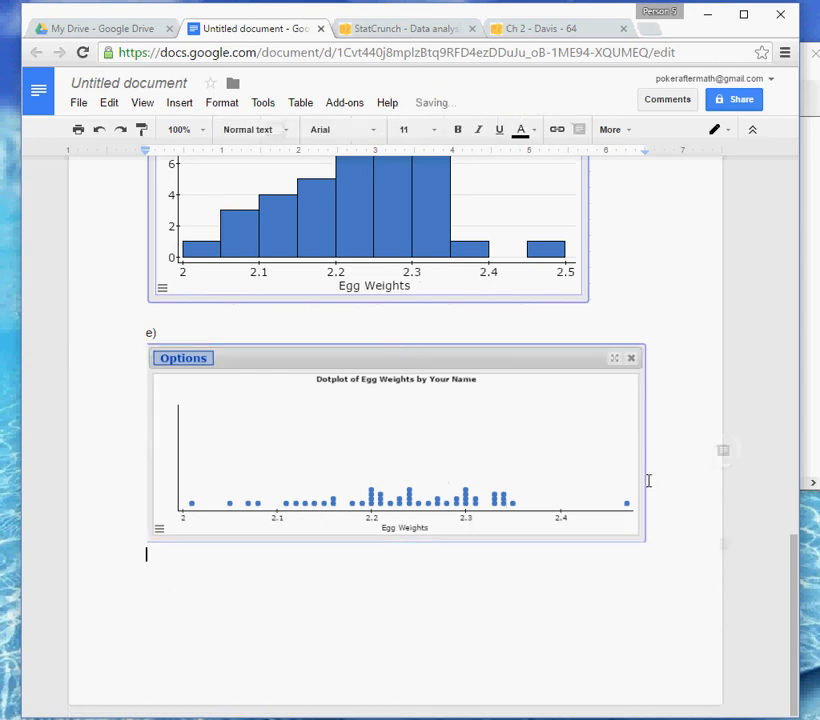
{"action": "type", "text": "g"}
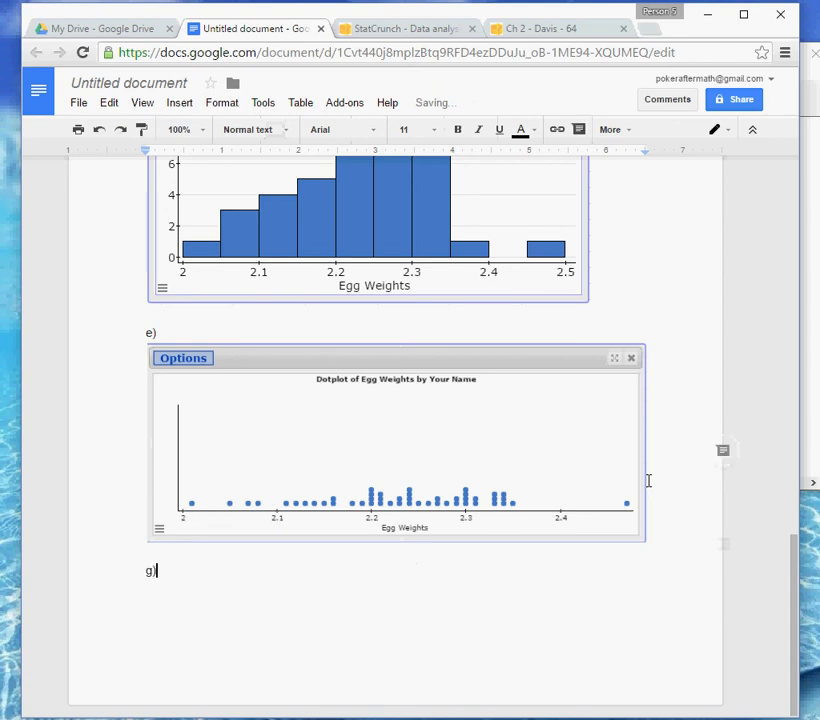
{"action": "type", "text": ")"}
{"action": "key", "text": "Return"}
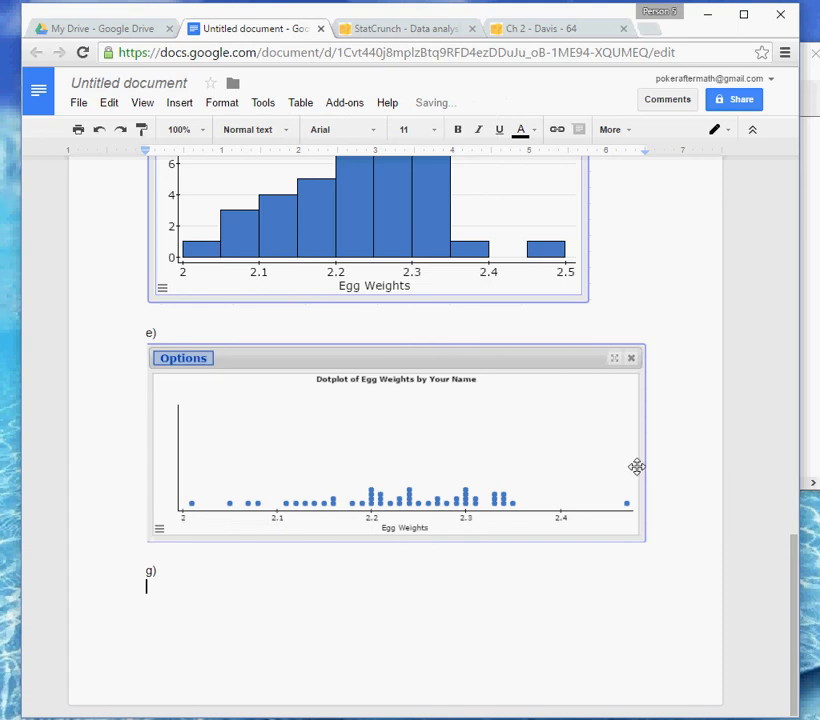
Switch back to the StatCrunch data set, compute a stem and leaf plot of Egg Weights, and move its window over the dotplot
{"action": "left_click", "coordinate": [538, 33]}
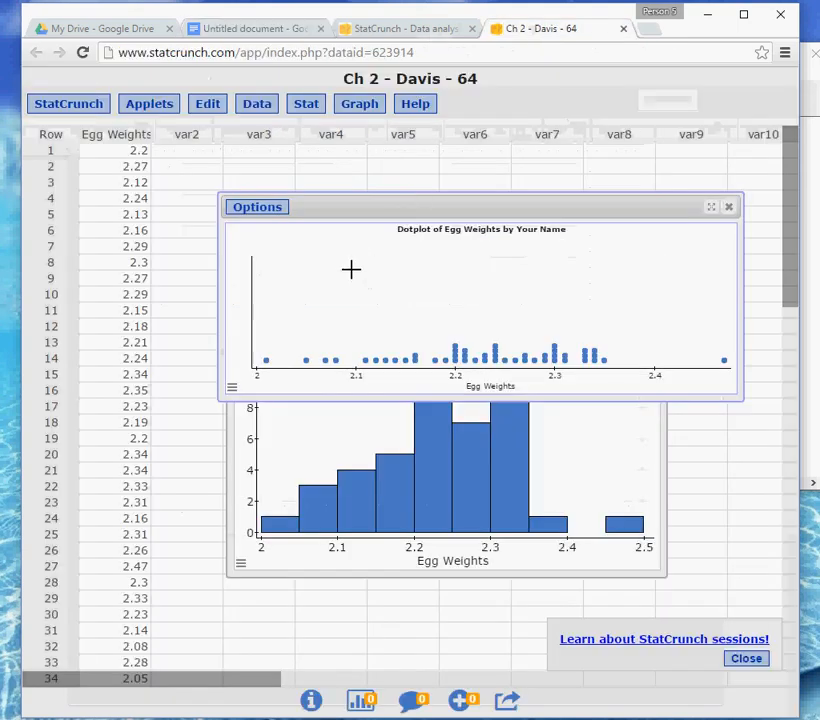
{"action": "left_click", "coordinate": [360, 105]}
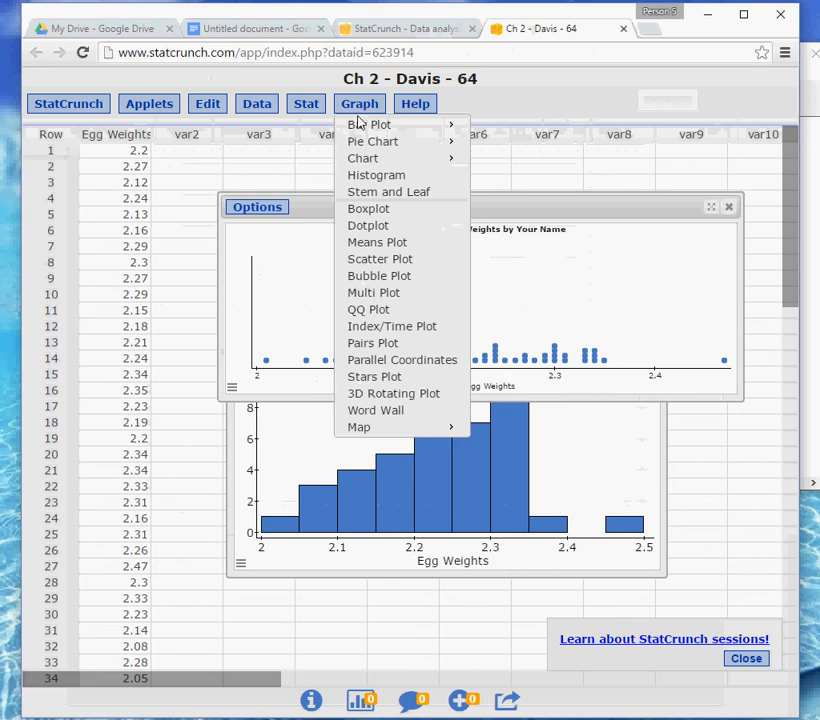
{"action": "left_click", "coordinate": [380, 195]}
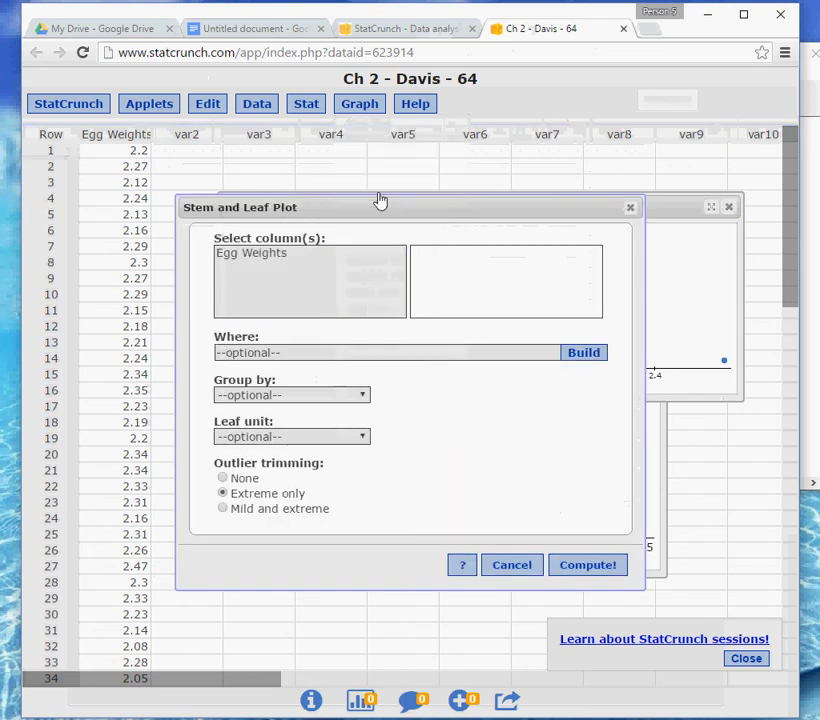
{"action": "left_click", "coordinate": [256, 256]}
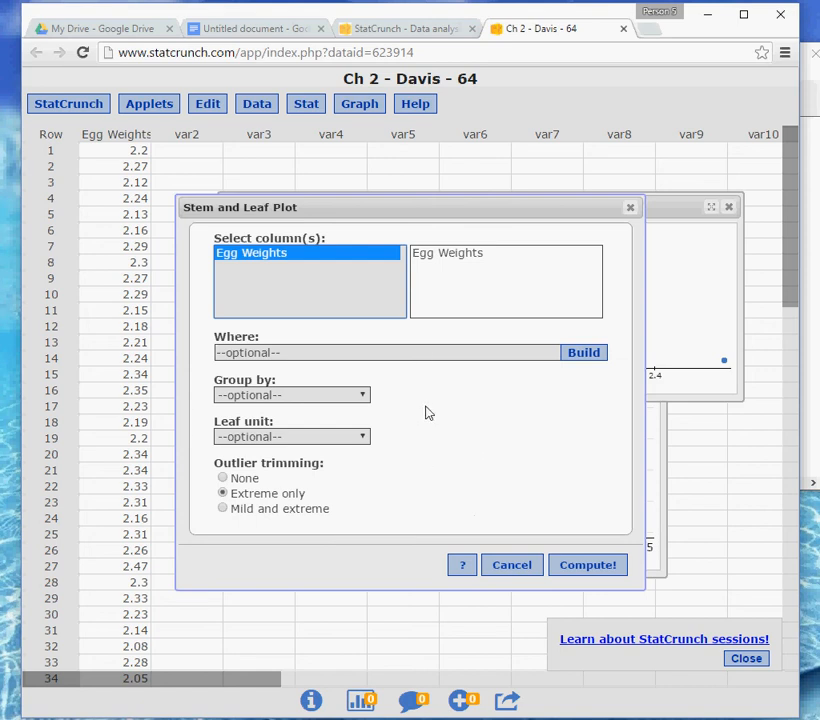
{"action": "left_click", "coordinate": [585, 567]}
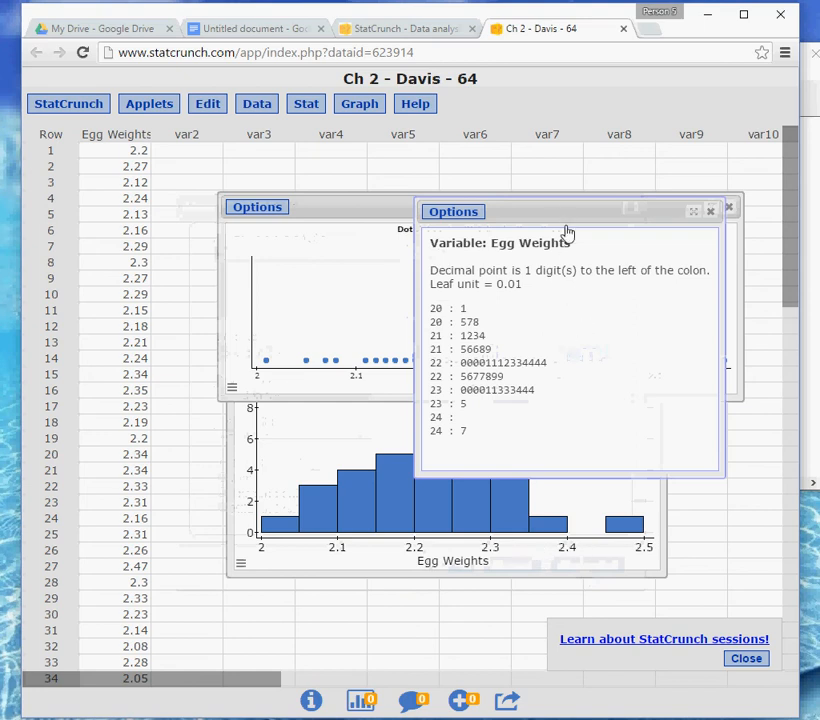
{"action": "left_click_drag", "start_coordinate": [565, 211], "coordinate": [413, 220]}
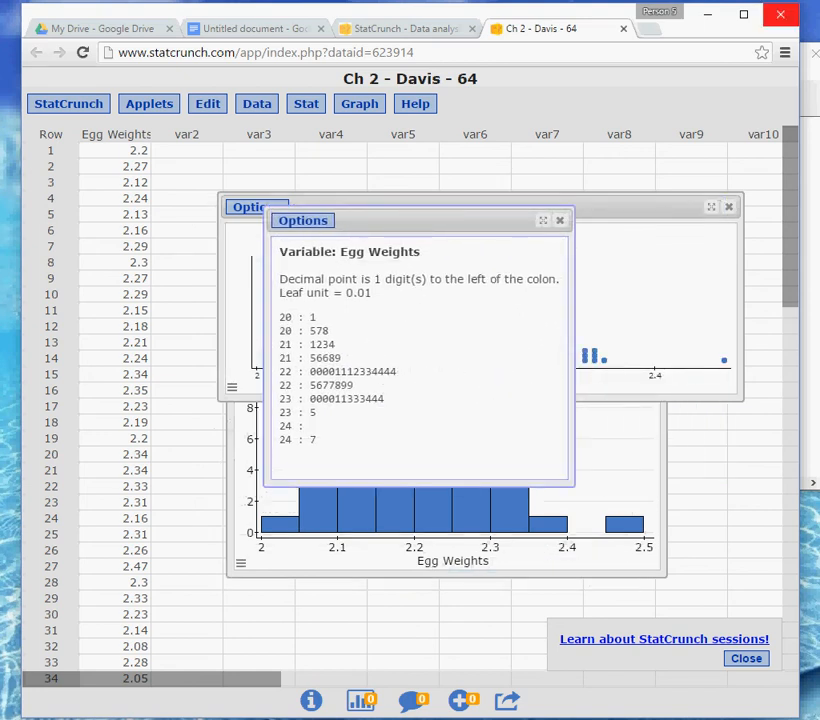
Capture the stem and leaf plot window as a new snip in Snipping Tool and copy it
{"action": "left_click", "coordinate": [811, 80]}
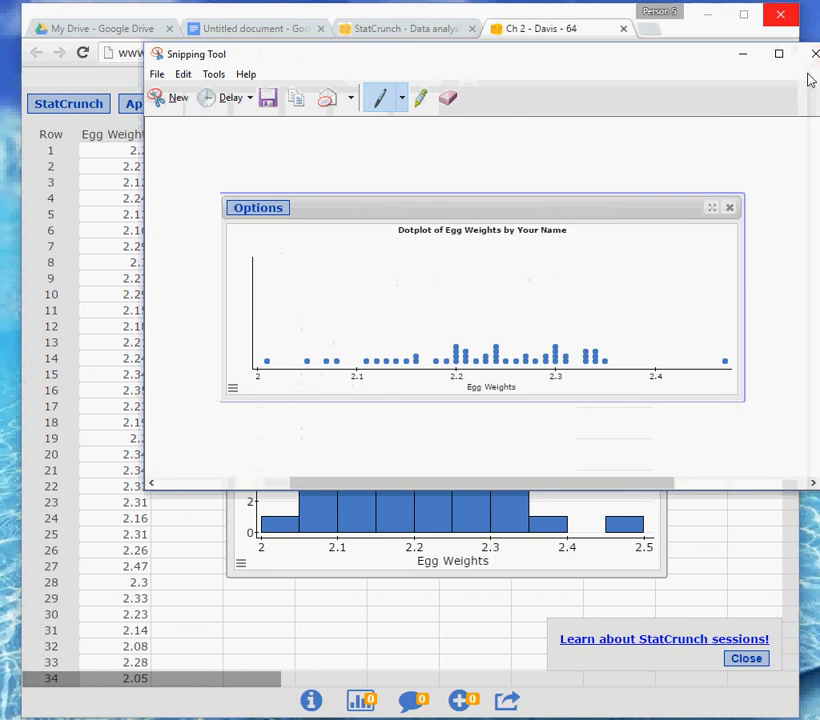
{"action": "left_click", "coordinate": [173, 98]}
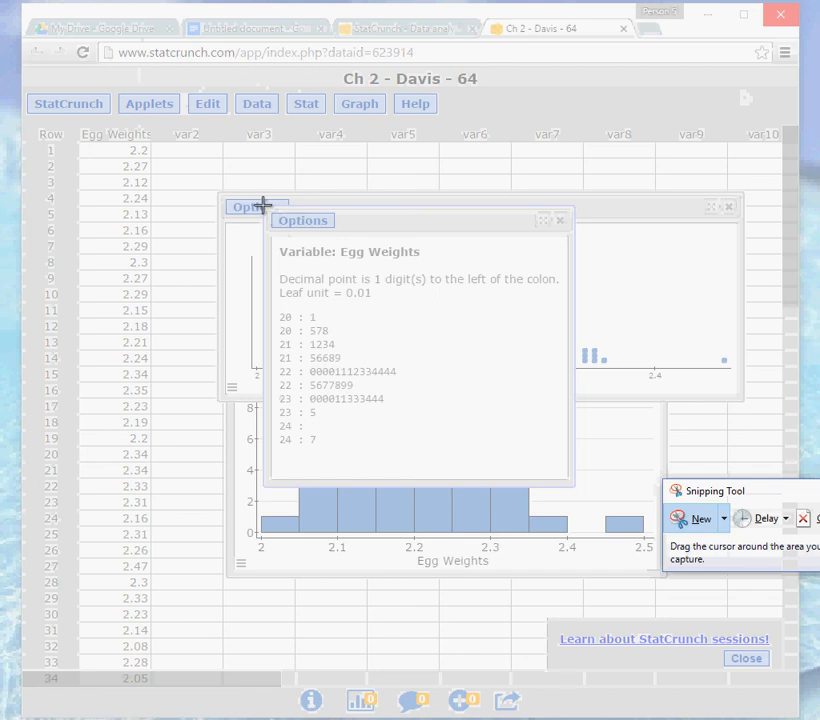
{"action": "left_click_drag", "start_coordinate": [263, 205], "coordinate": [573, 486]}
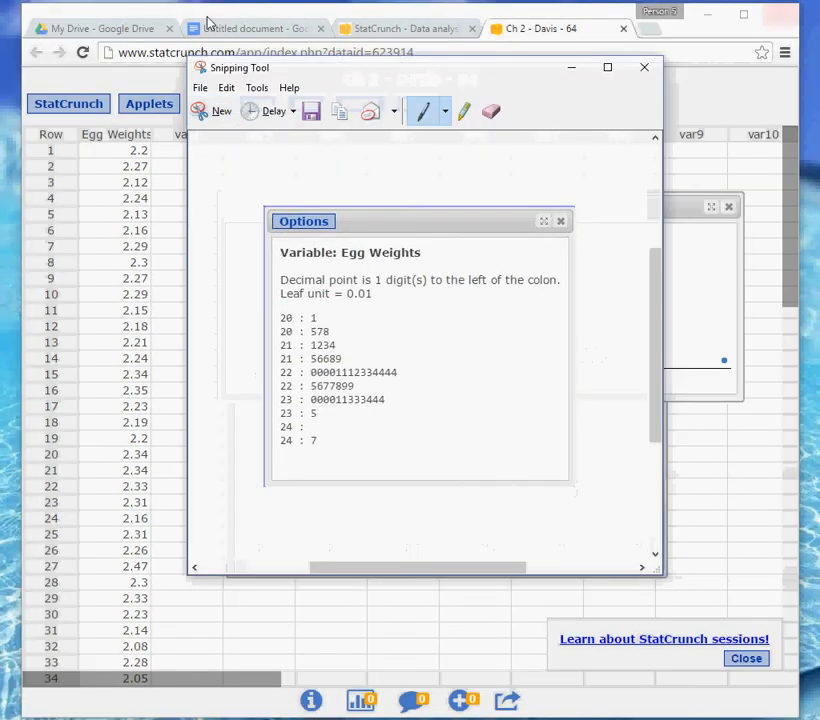
{"action": "left_click", "coordinate": [226, 88]}
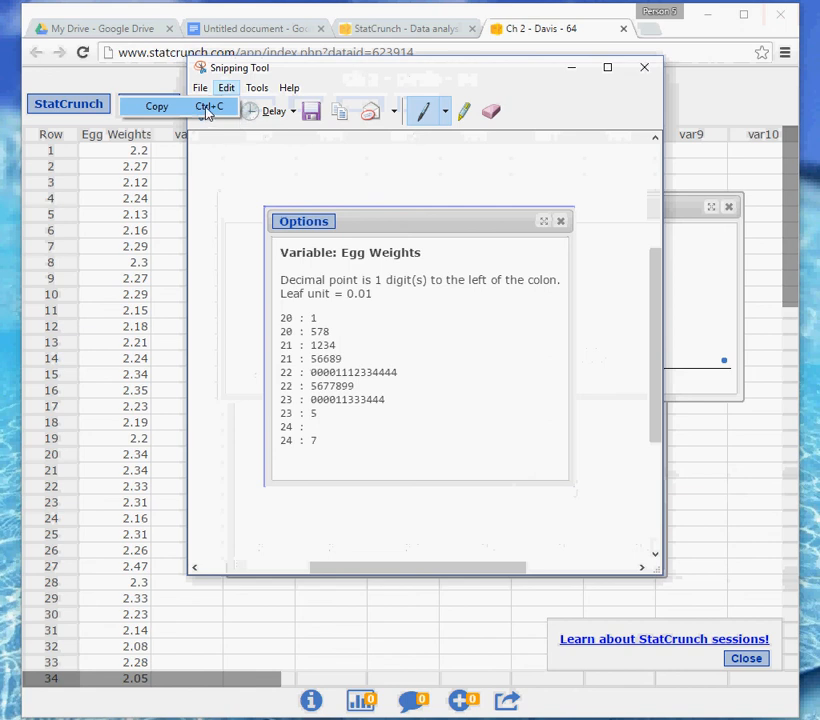
{"action": "left_click", "coordinate": [207, 108]}
Switch to the Google Docs document and paste the stem and leaf image beneath the g) label
{"action": "left_click", "coordinate": [282, 33]}
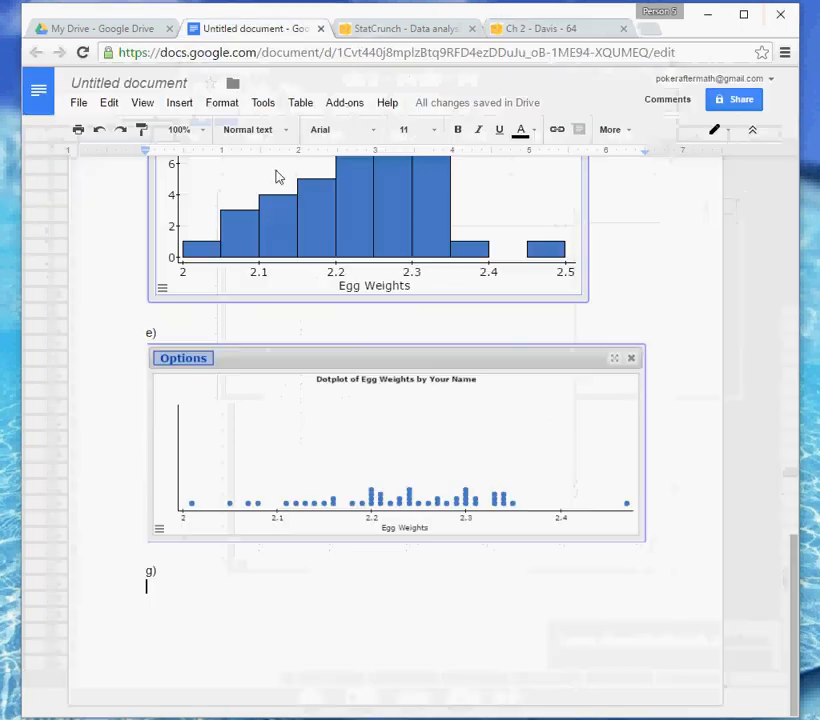
{"action": "key", "text": "Return"}
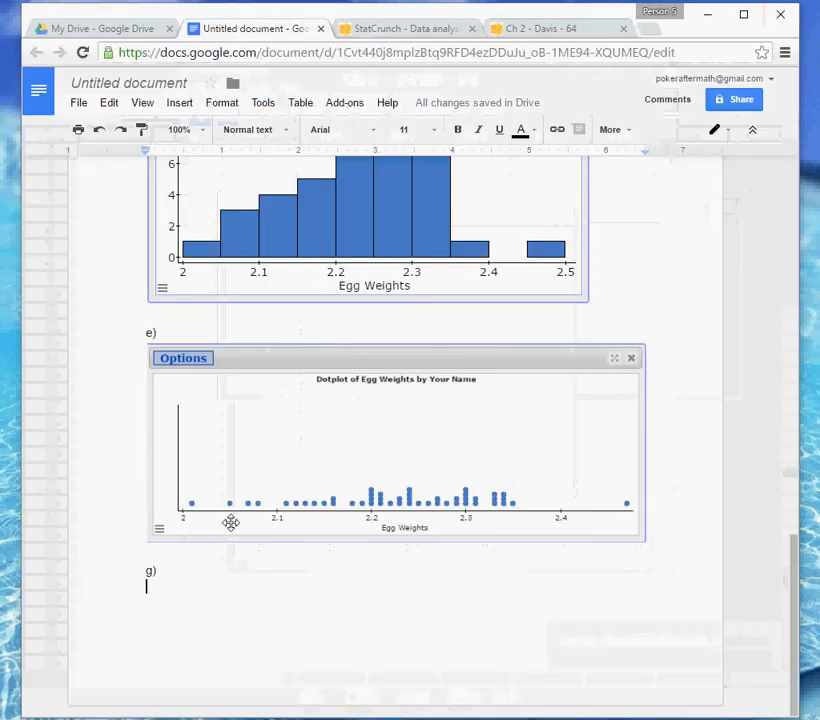
{"action": "key", "text": "ctrl+v"}
{"action": "scroll", "coordinate": [186, 360], "scroll_direction": "up", "scroll_amount": 4}
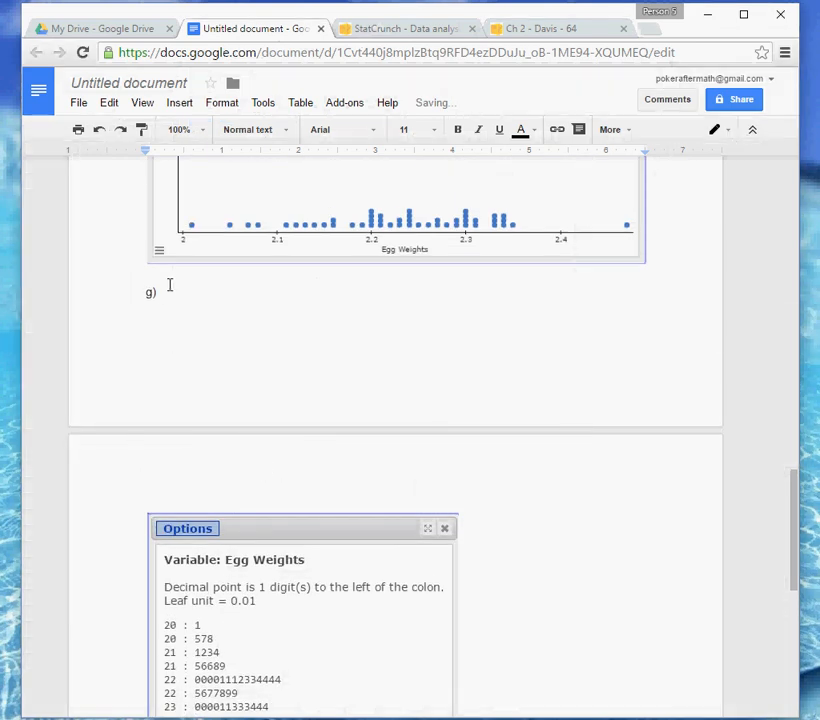
Insert blank lines above the g) label to push it onto the same page as the stem and leaf image
{"action": "left_click", "coordinate": [170, 278]}
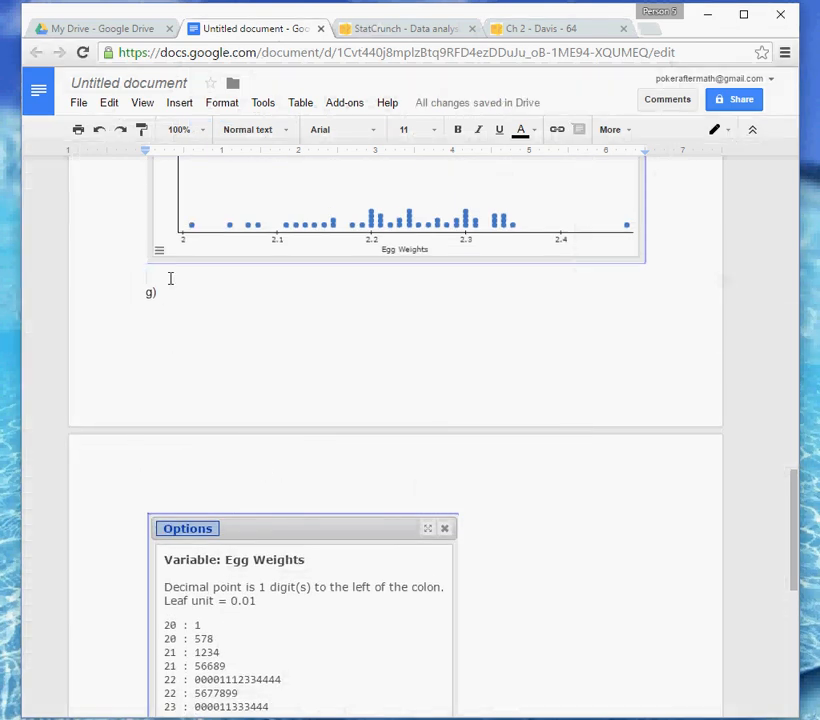
{"action": "key", "text": "Return"}
{"action": "key", "text": "Return"}
{"action": "key", "text": "Return"}
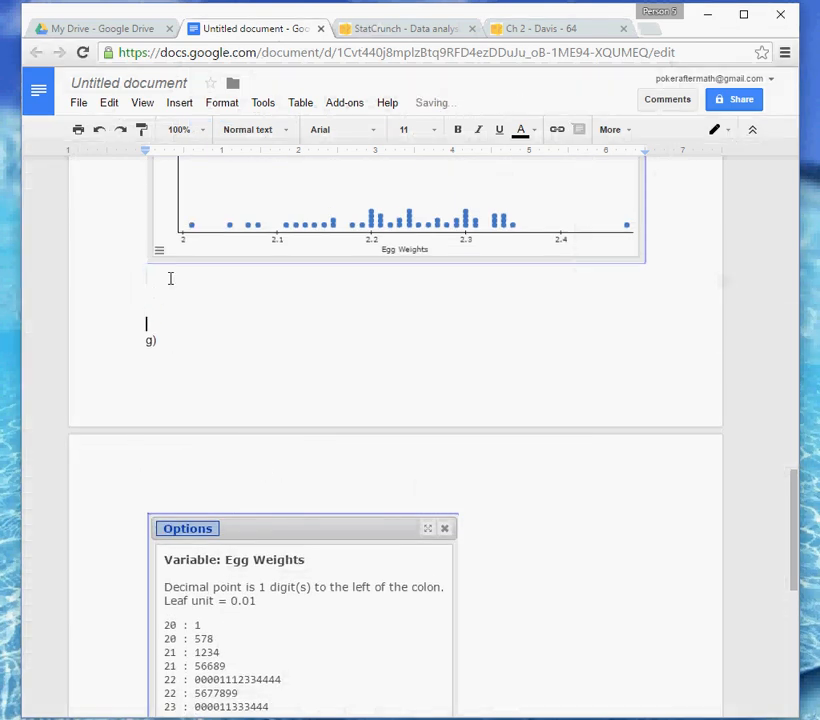
{"action": "scroll", "coordinate": [275, 335], "scroll_direction": "down", "scroll_amount": 3}
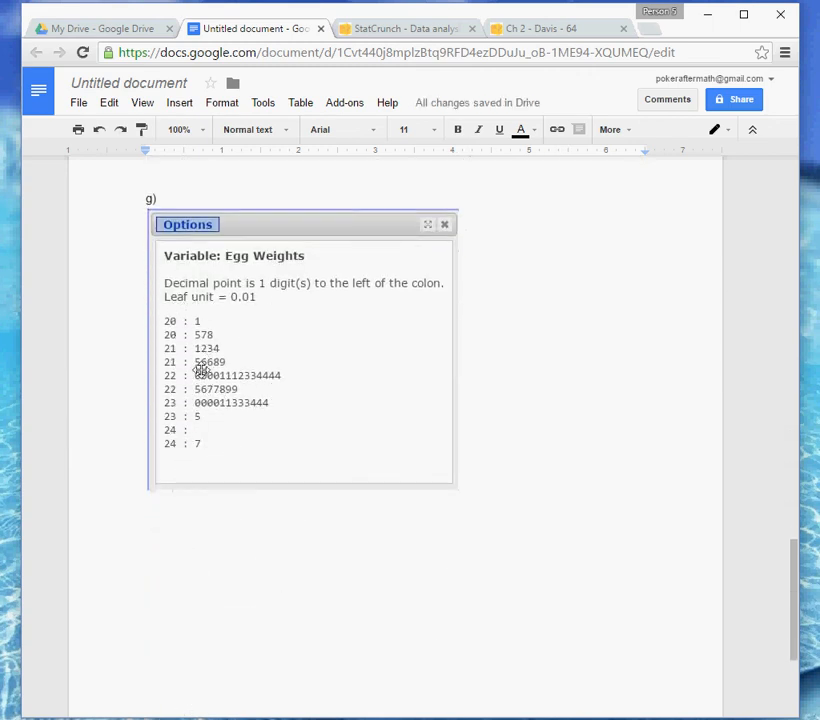
Add the label "i)" on a new line below the stem and leaf image
{"action": "left_click", "coordinate": [237, 540]}
{"action": "left_click", "coordinate": [509, 433]}
{"action": "scroll", "coordinate": [505, 435], "scroll_direction": "down", "scroll_amount": 1}
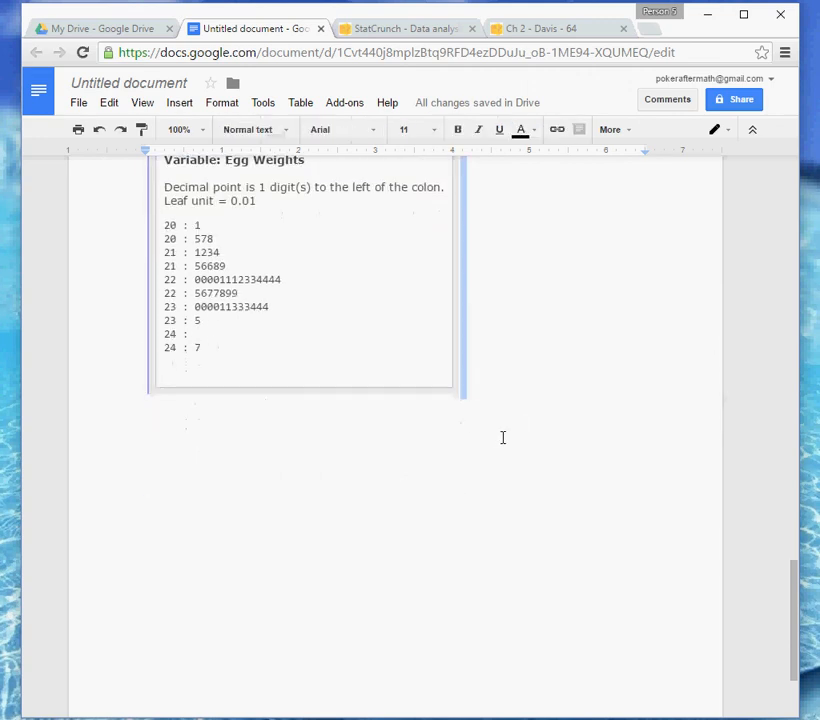
{"action": "scroll", "coordinate": [461, 324], "scroll_direction": "up", "scroll_amount": 2}
{"action": "left_click", "coordinate": [495, 419]}
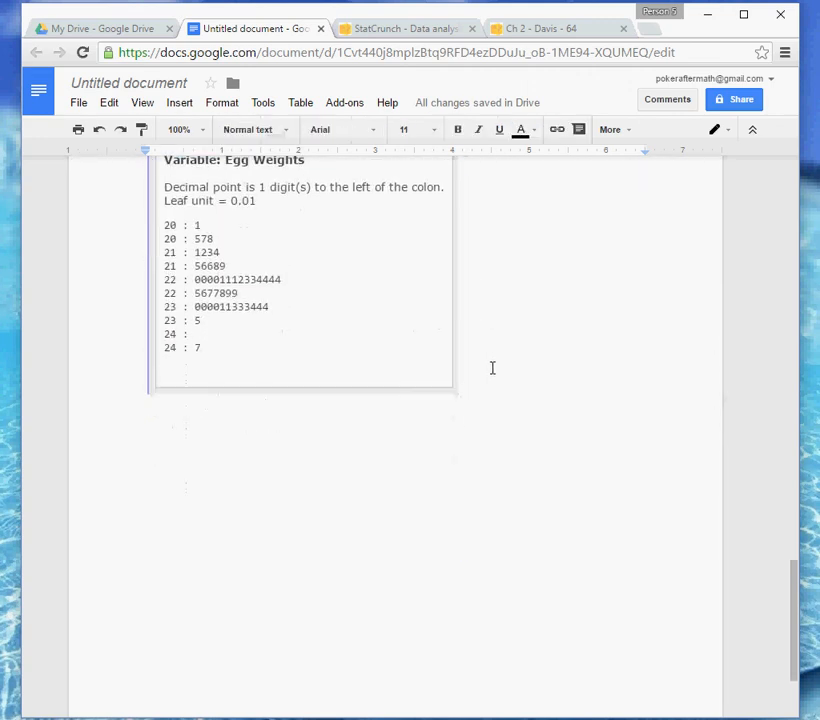
{"action": "key", "text": "Return"}
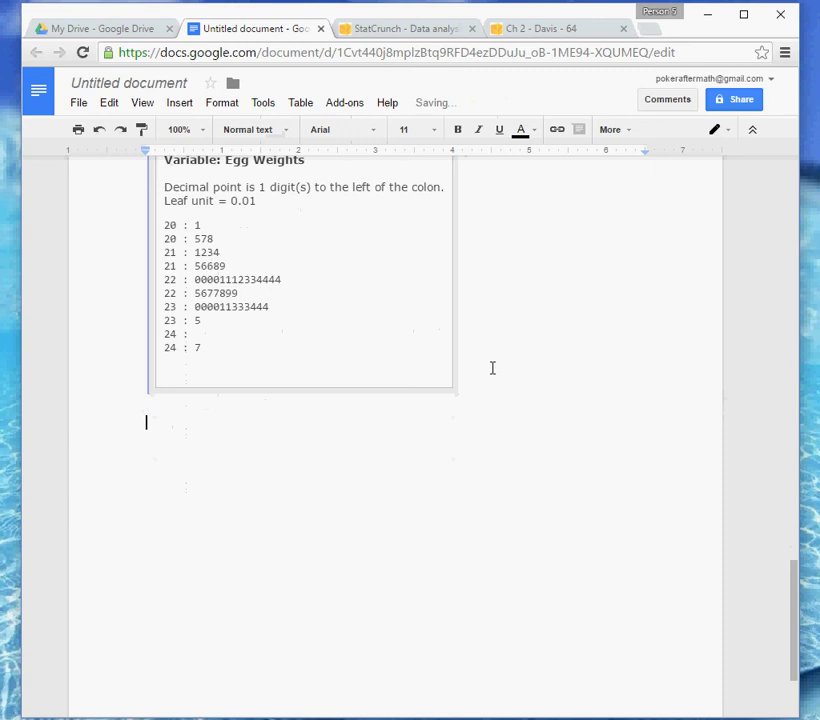
{"action": "type", "text": "i)"}
{"action": "key", "text": "Return"}
Enter the first two class ranges "200 - 204, 205 - 209" after the i) label
{"action": "left_click", "coordinate": [231, 425]}
{"action": "scroll", "coordinate": [218, 340], "scroll_direction": "up", "scroll_amount": 2}
{"action": "scroll", "coordinate": [222, 367], "scroll_direction": "down", "scroll_amount": 1}
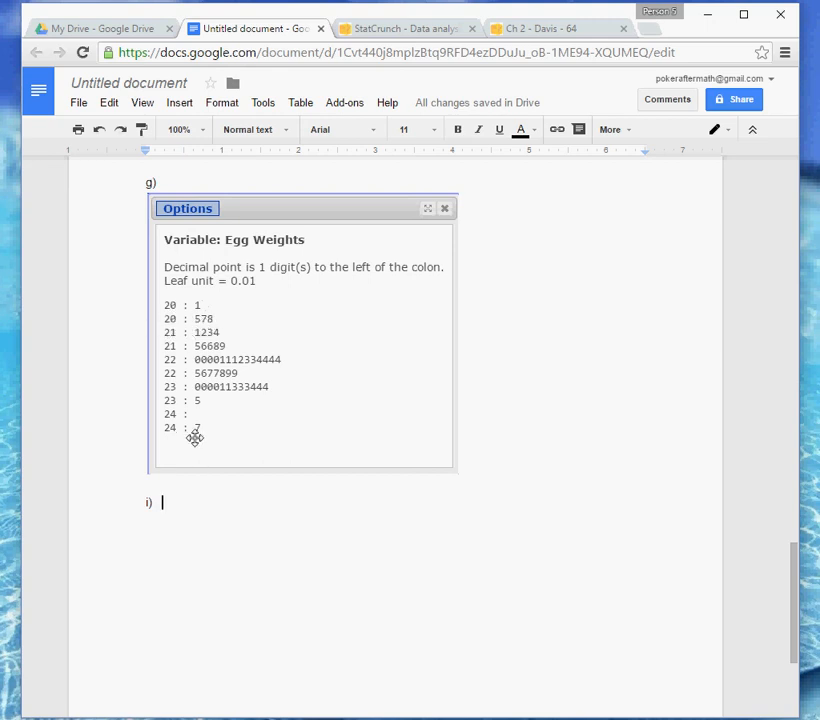
{"action": "type", "text": "200 - 204, 205"}
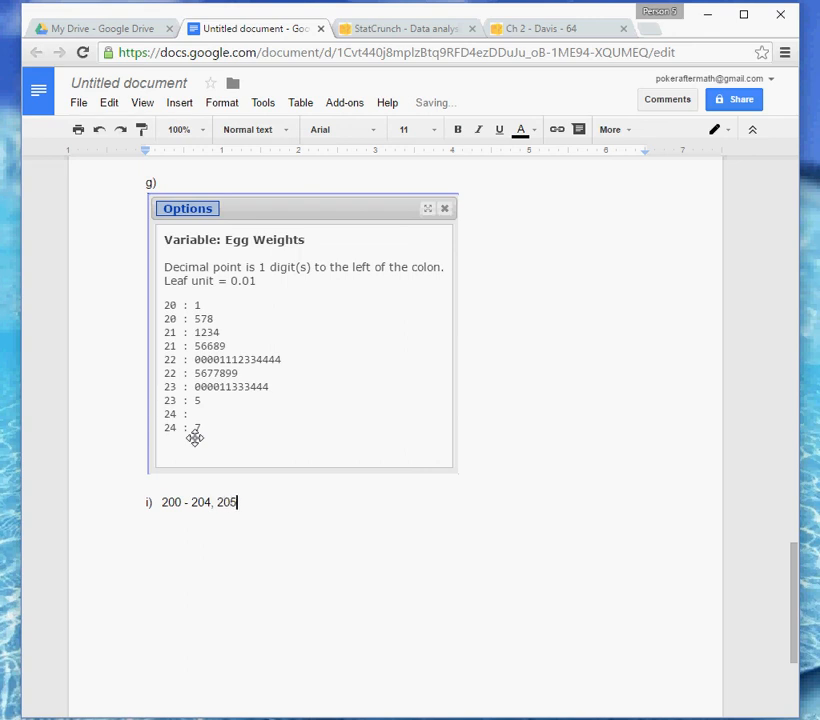
{"action": "type", "text": "209"}
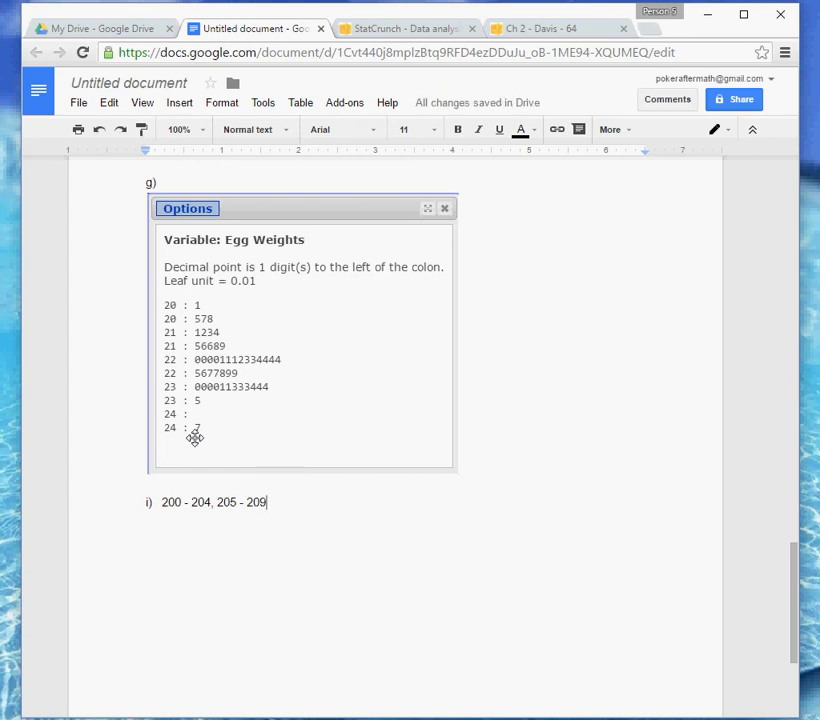
Rewrite the two ranges with less-than upper limits as "200 -< 205, 205 -< 210"
{"action": "left_click", "coordinate": [195, 506]}
{"action": "type", "text": "<"}
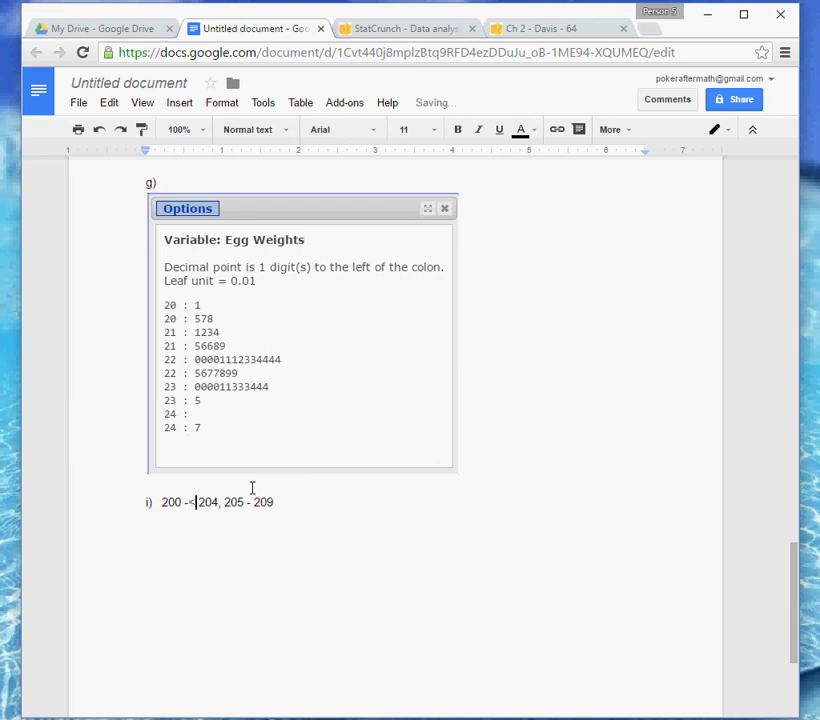
{"action": "left_click_drag", "start_coordinate": [212, 504], "coordinate": [218, 505]}
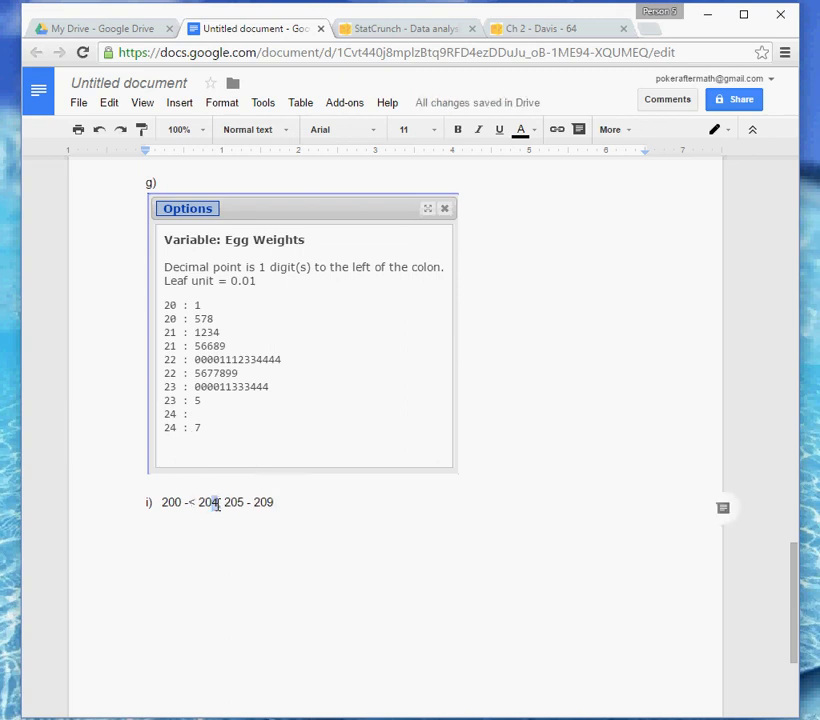
{"action": "type", "text": "5 -"}
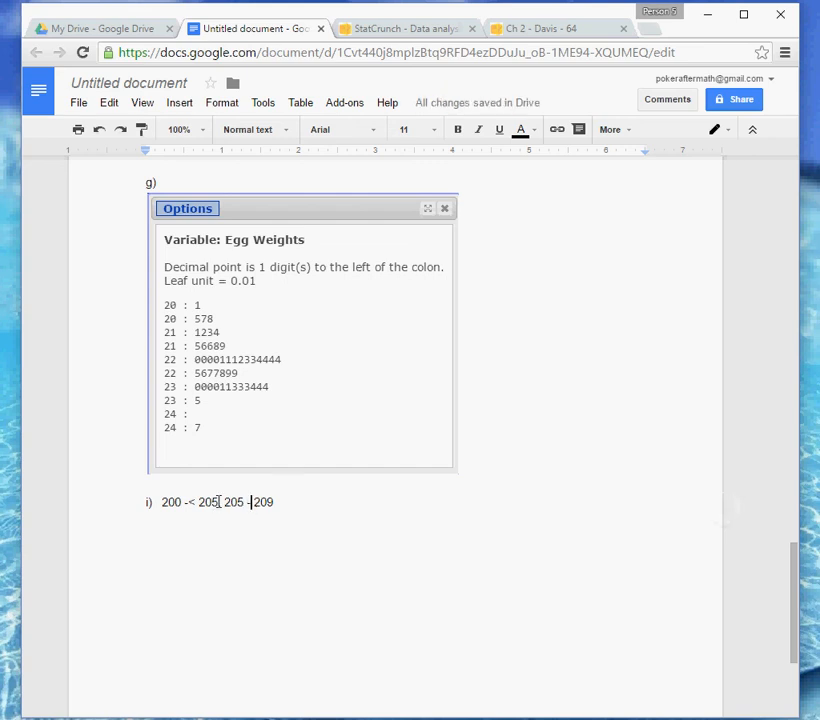
{"action": "type", "text": "<"}
{"action": "key", "text": "BackSpace"}
{"action": "key", "text": "BackSpace"}
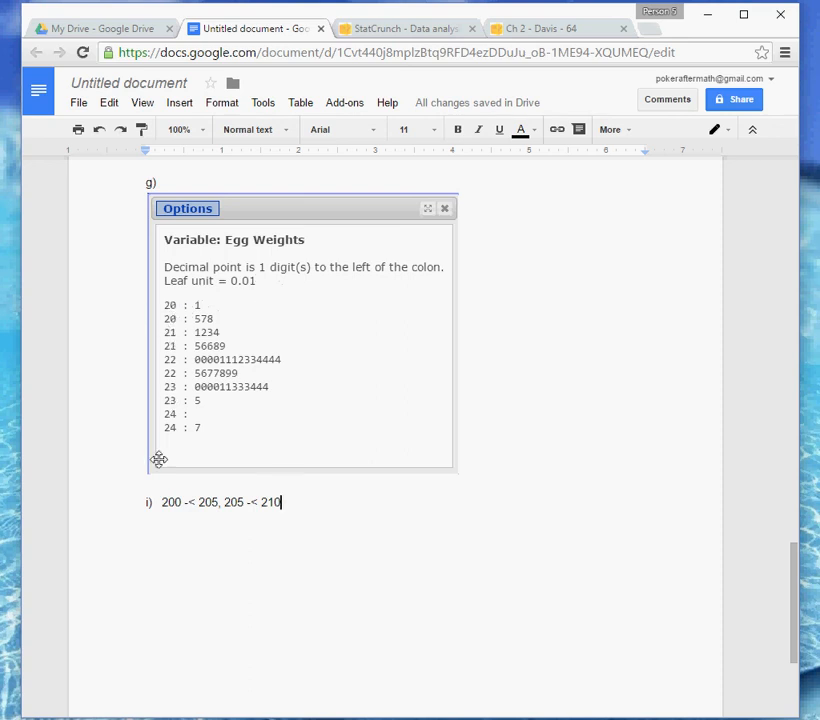
Insert decimal points in the first three class limits of answer i) so they read 2.00, 2.05 and 2.05
{"action": "left_click", "coordinate": [164, 503]}
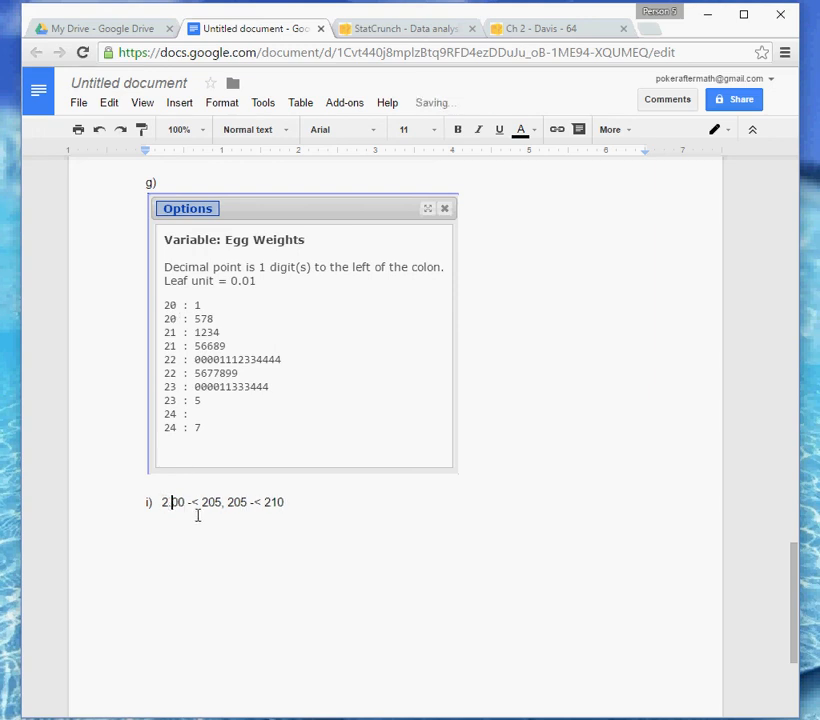
{"action": "type", "text": "."}
{"action": "left_click", "coordinate": [207, 502]}
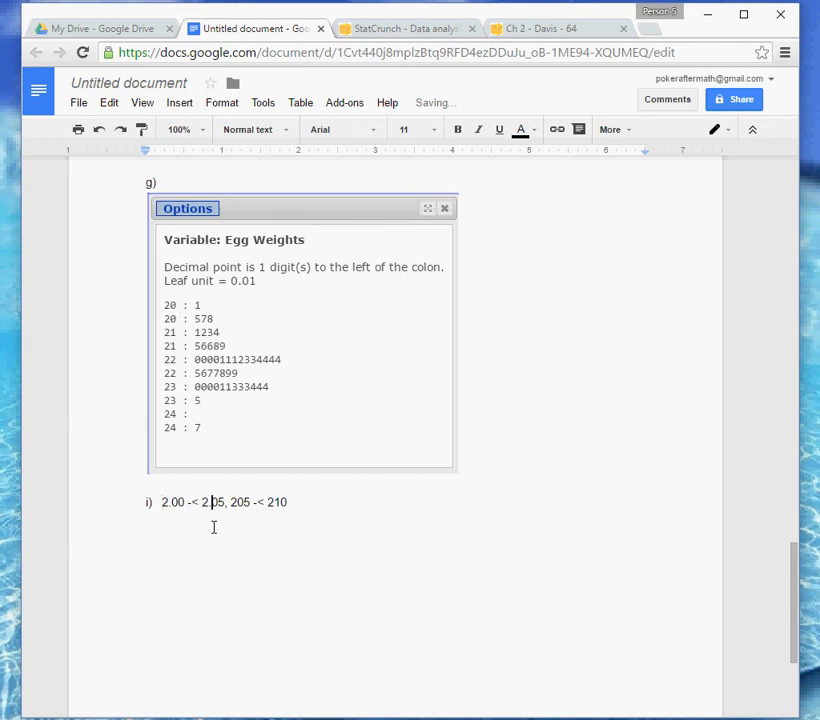
{"action": "type", "text": "."}
{"action": "left_click", "coordinate": [236, 502]}
{"action": "type", "text": "."}
Make the second class's upper limit 2.10 and extend the answer with ", . . . , 2.45 - < 2.50"
{"action": "left_click", "coordinate": [281, 502]}
{"action": "type", "text": ".05, 2.05 -< 2.10, . . . , 2"}
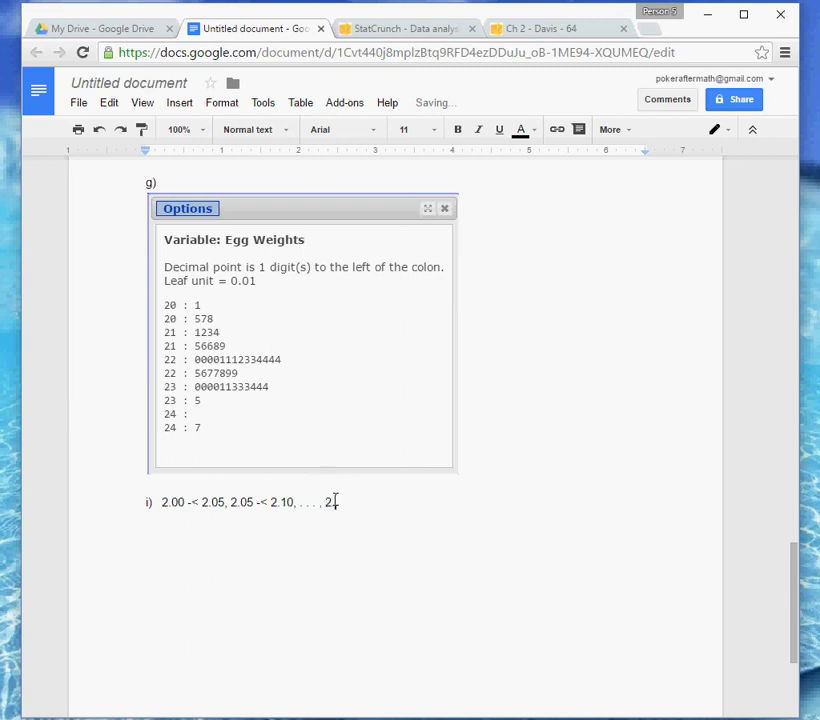
{"action": "type", "text": ".4"}
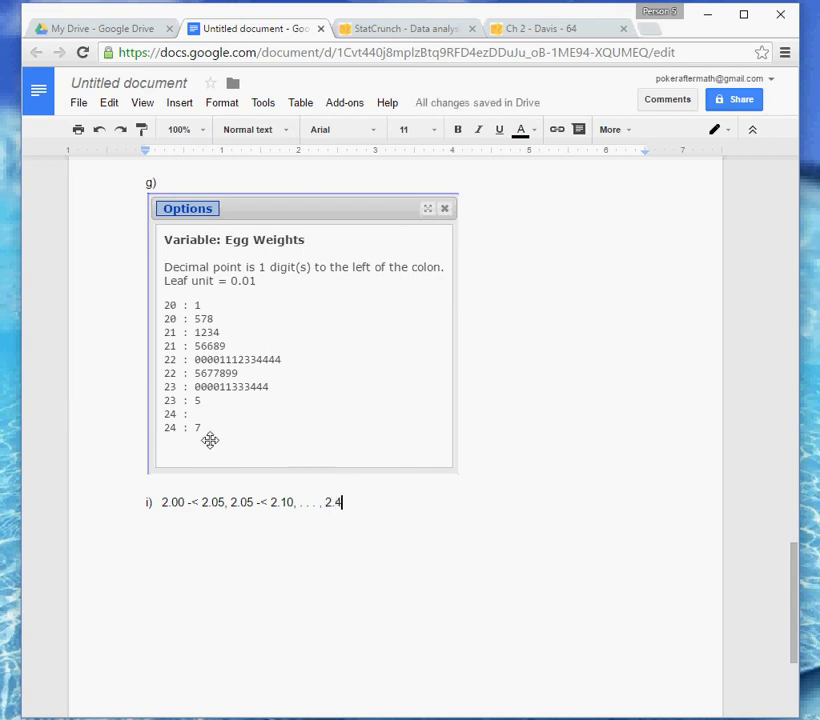
{"action": "type", "text": "5 - "}
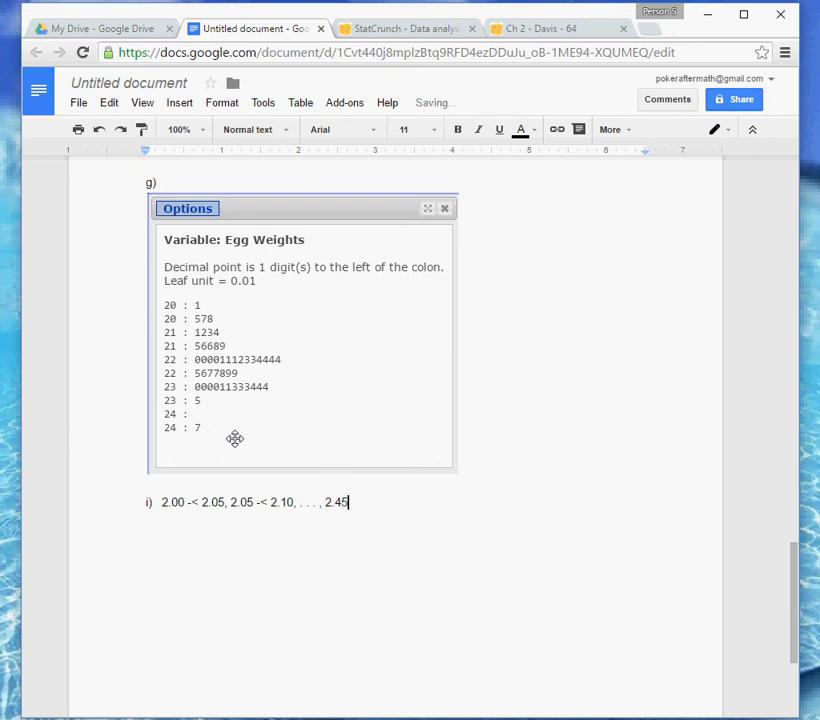
{"action": "type", "text": "< 2.50"}
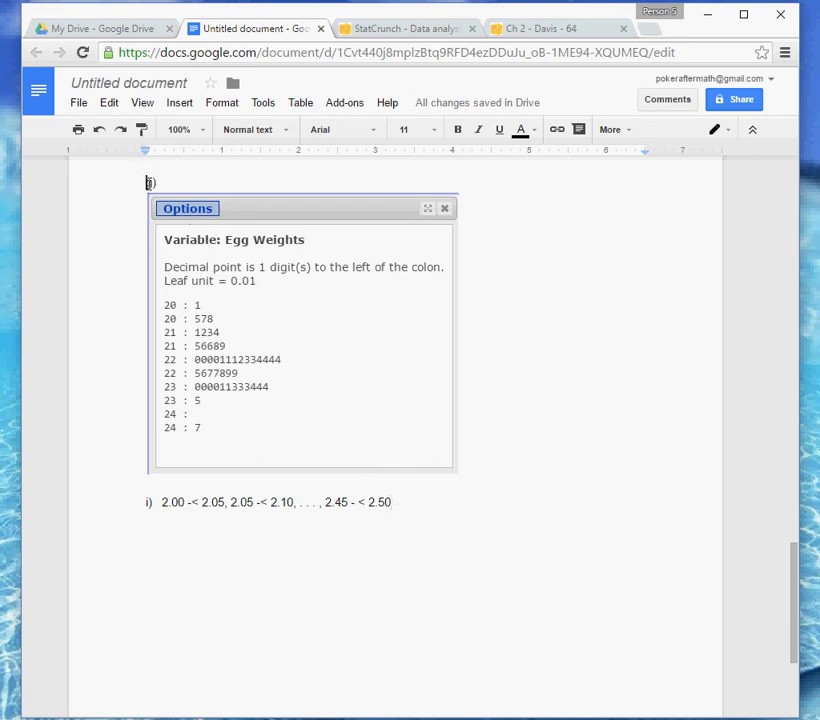
Change the label above the stem and leaf image from g) to h)
{"action": "left_click_drag", "start_coordinate": [147, 183], "coordinate": [151, 184]}
{"action": "type", "text": "h"}
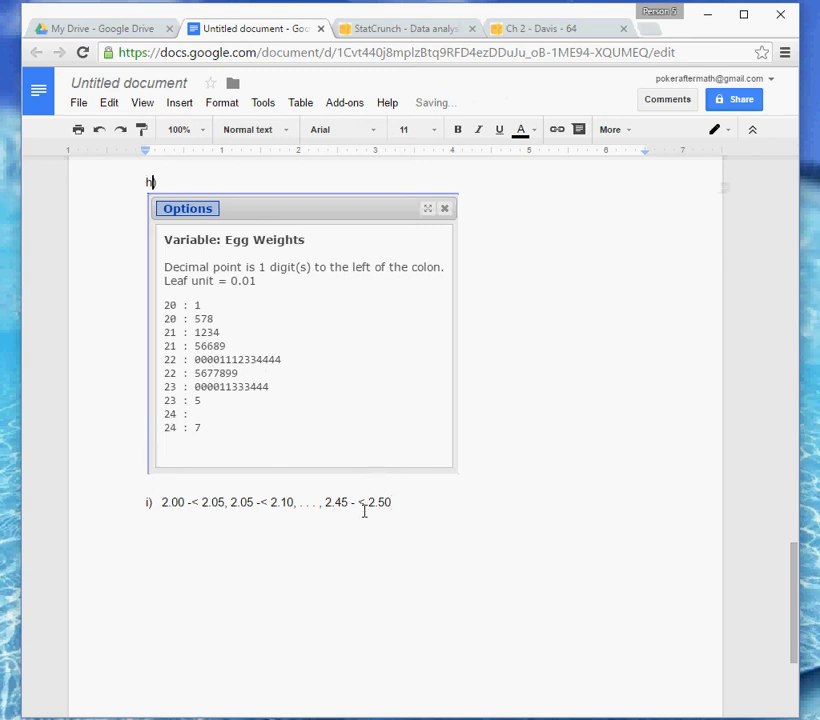